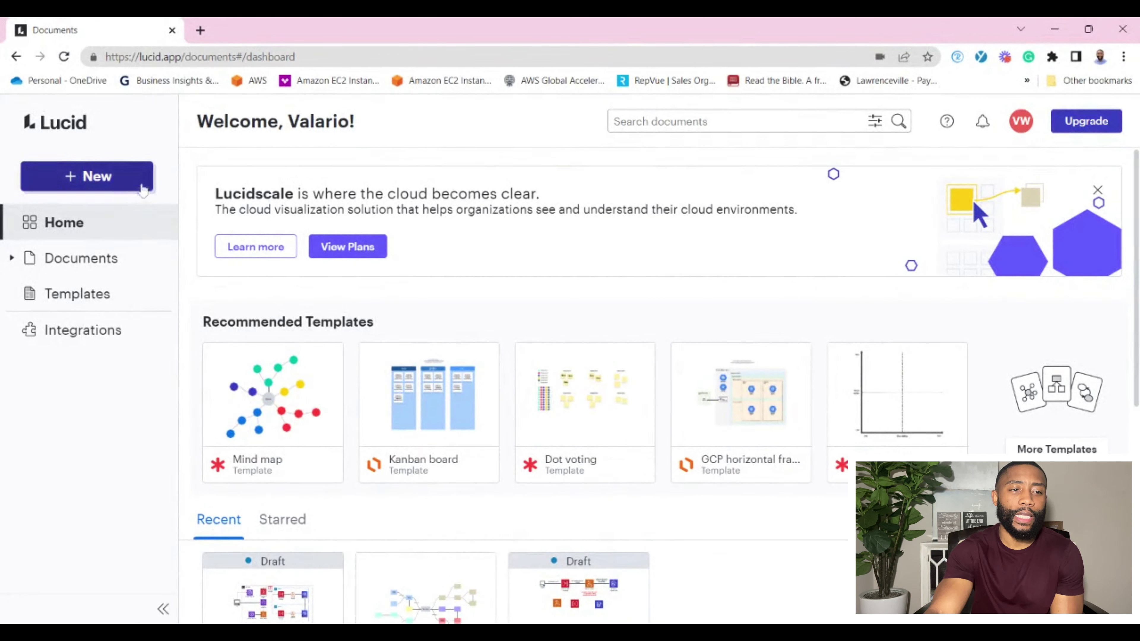
Create a blank Lucidchart document from the New menu on the documents dashboard.
click(102, 185)
mouse_move(102, 213)
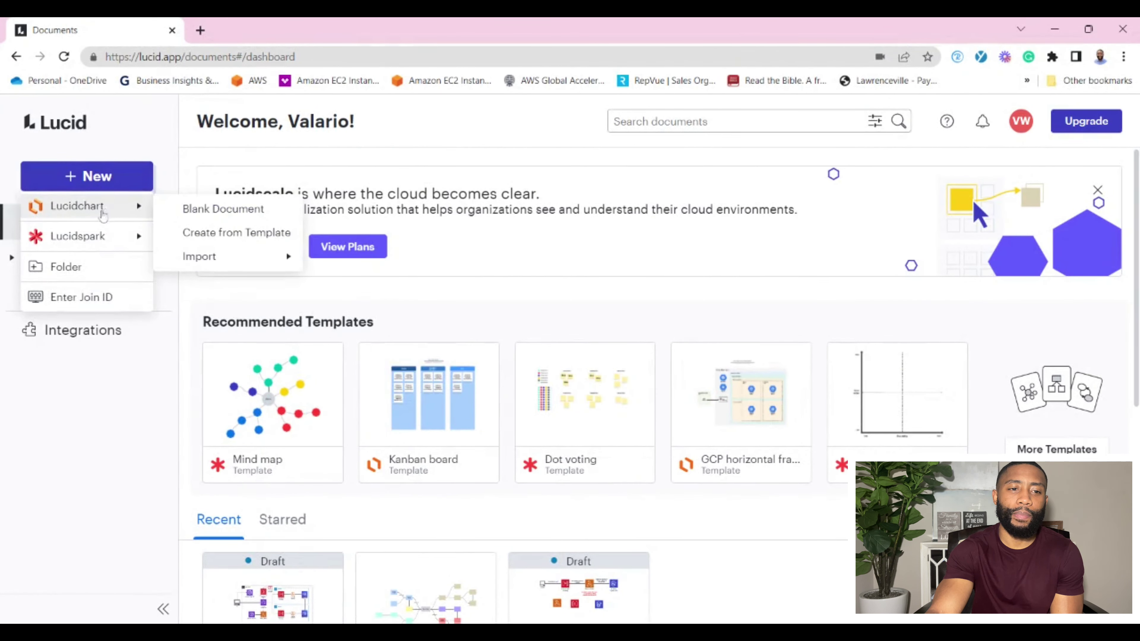
click(238, 209)
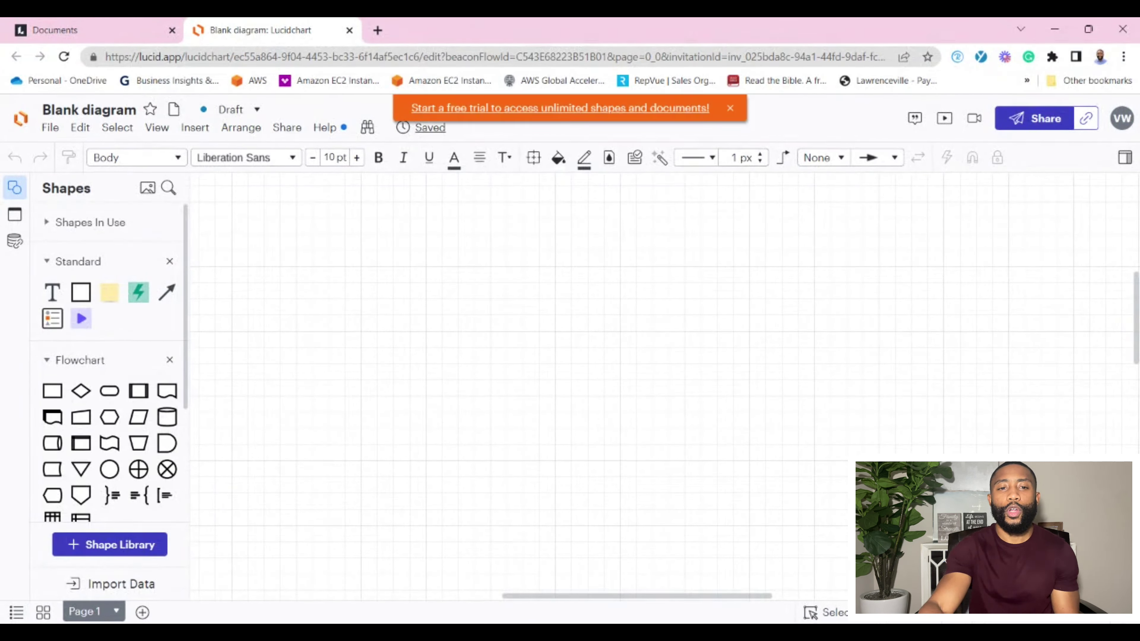
Dismiss the Start a free trial banner and look through the text style list.
click(730, 108)
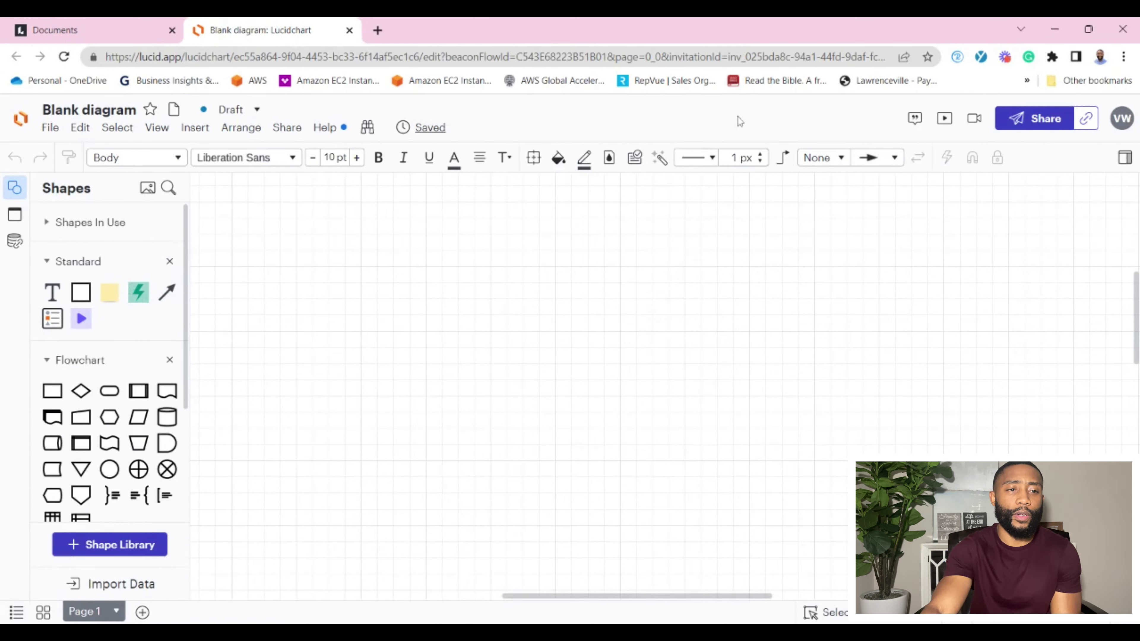
click(179, 161)
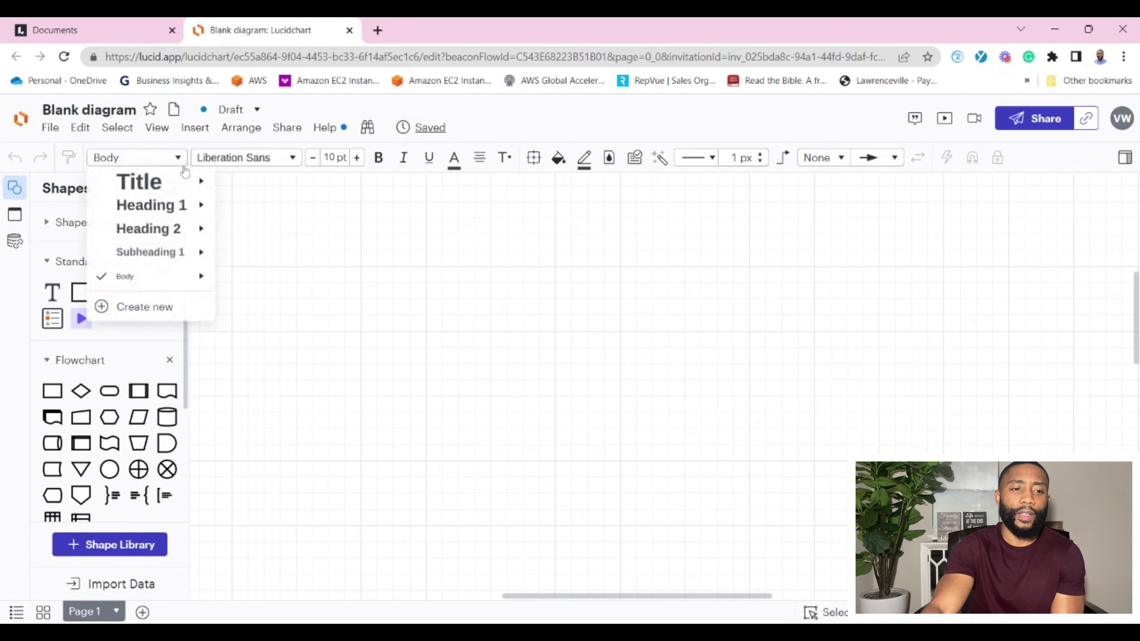
mouse_move(173, 260)
mouse_move(166, 217)
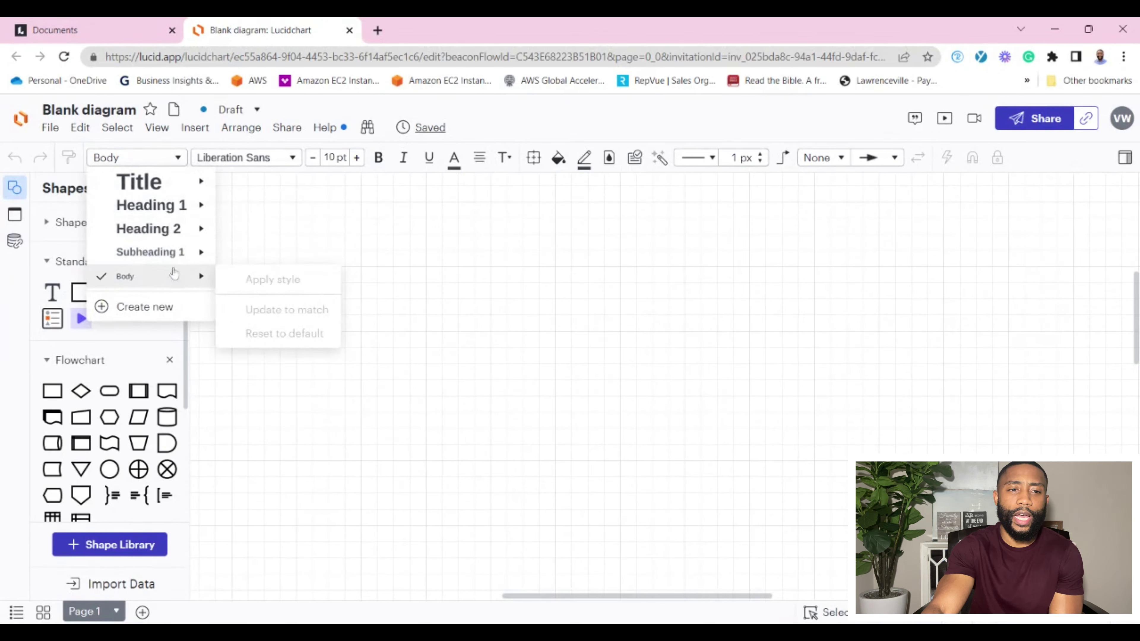
Browse the font, line dash pattern and arrowhead lists, leaving every setting unchanged.
click(293, 159)
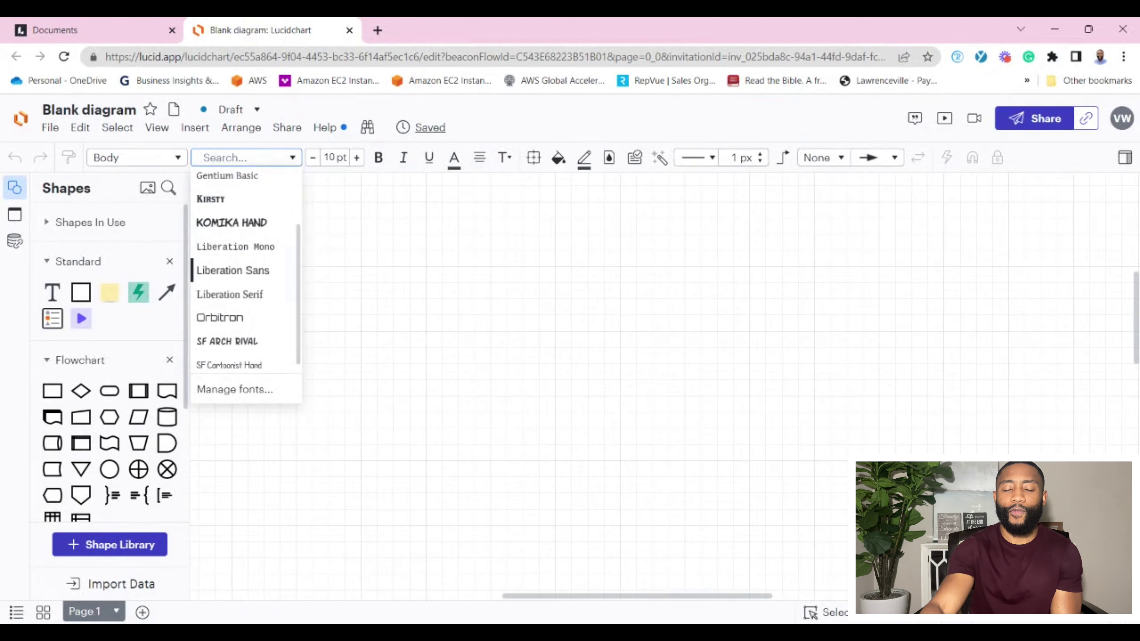
click(691, 231)
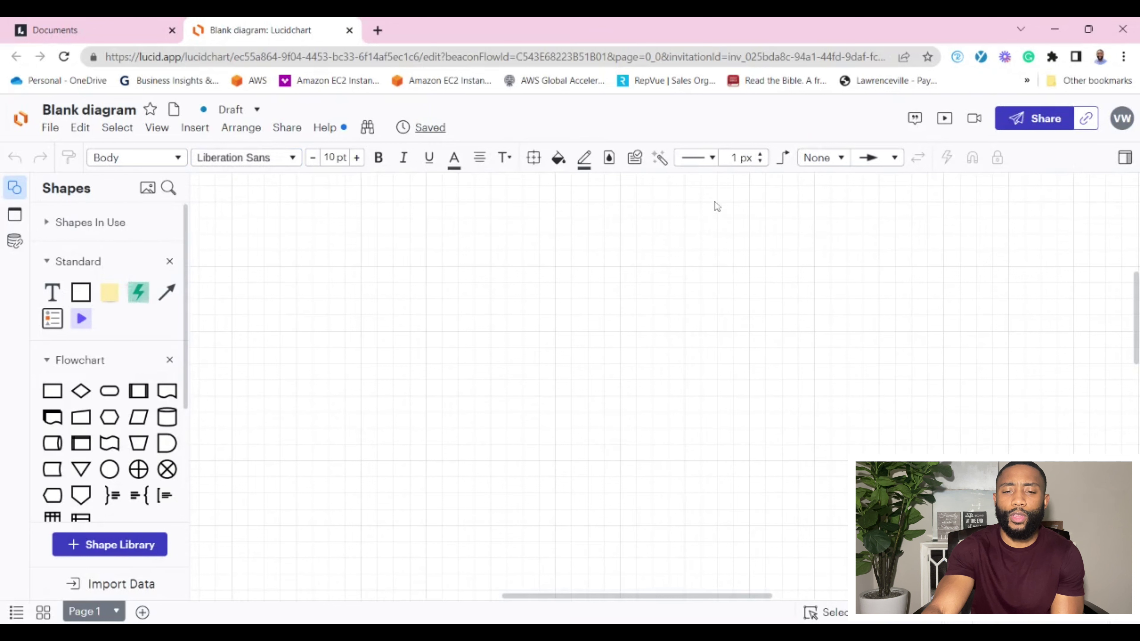
click(713, 160)
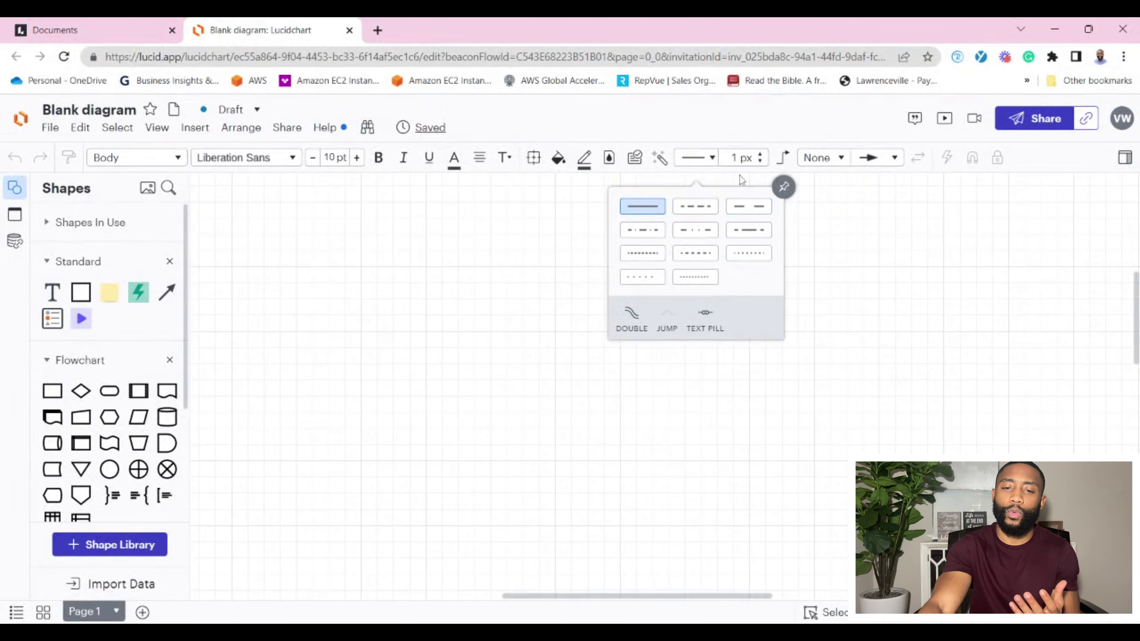
click(709, 166)
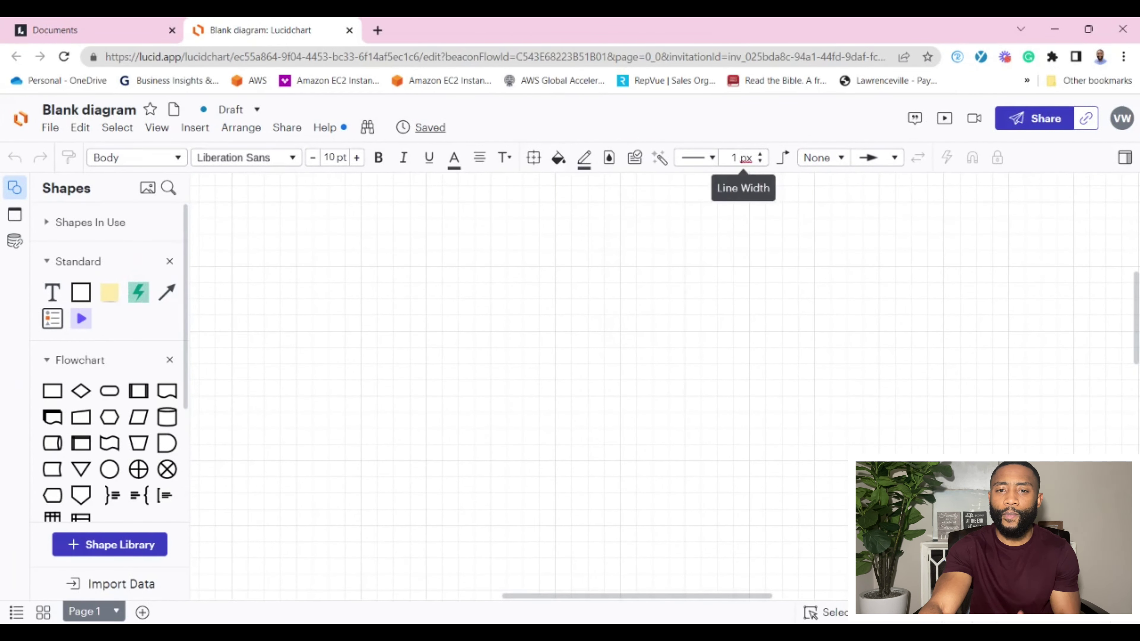
click(896, 166)
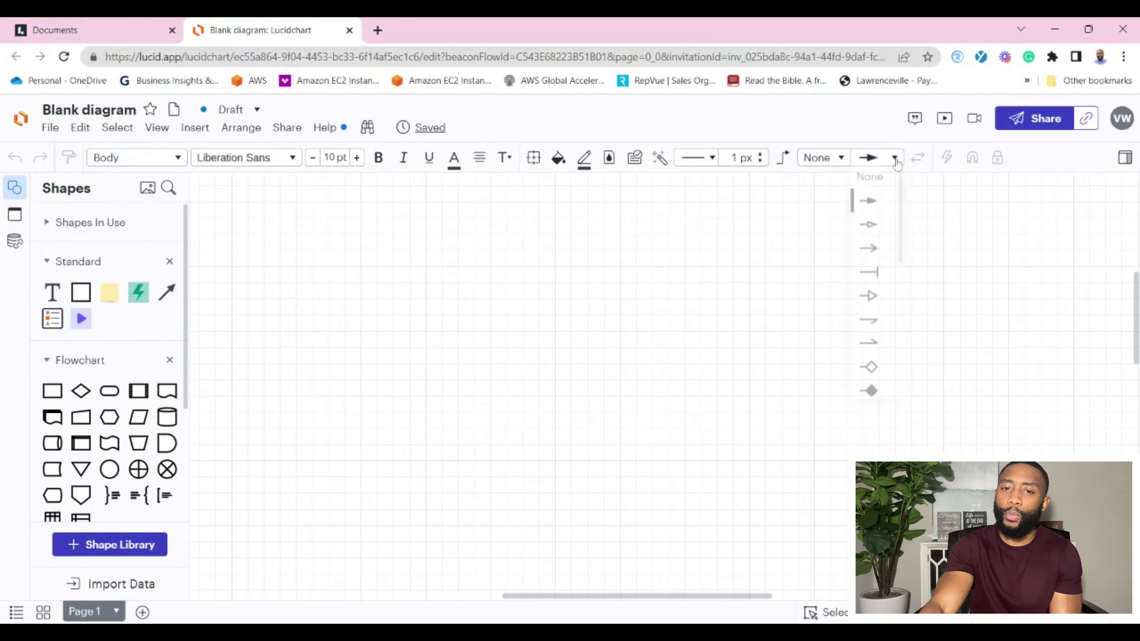
click(838, 245)
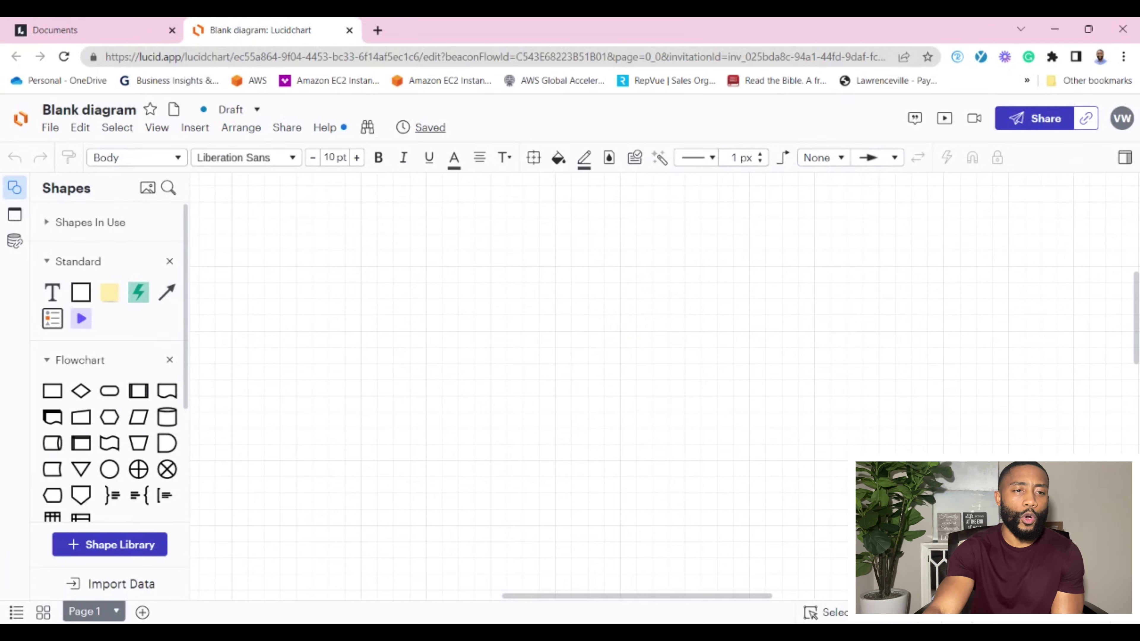
scroll(736, 257, up, 2)
scroll(332, 278, down, 2)
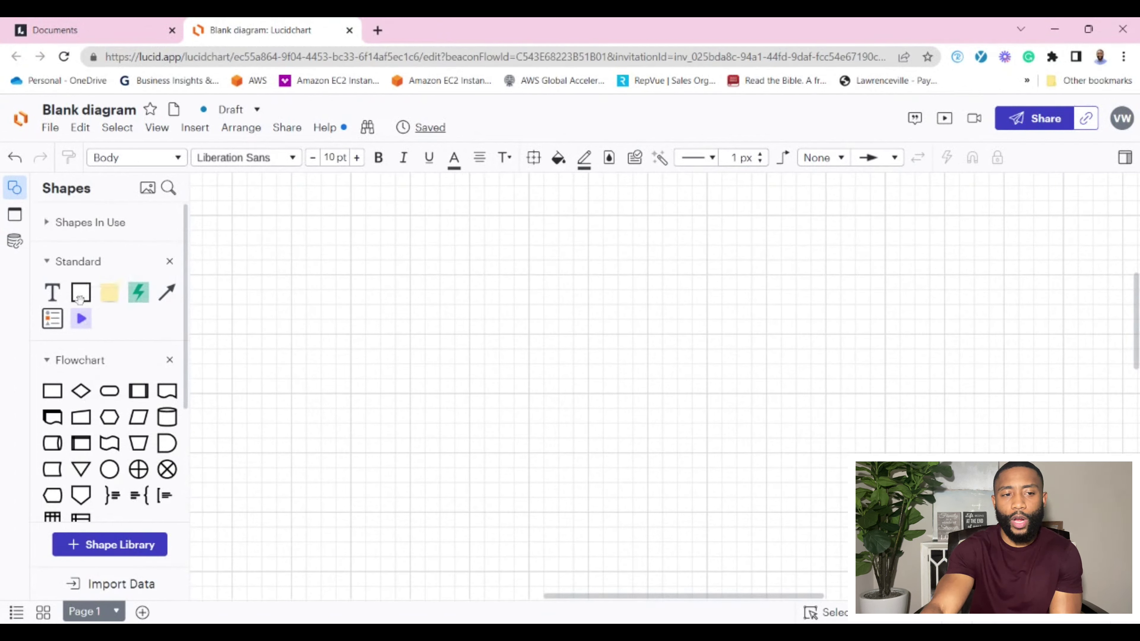
Drop a text box, yellow sticky note and teal square in a row, joined by two arrows.
drag(80, 292, 410, 287)
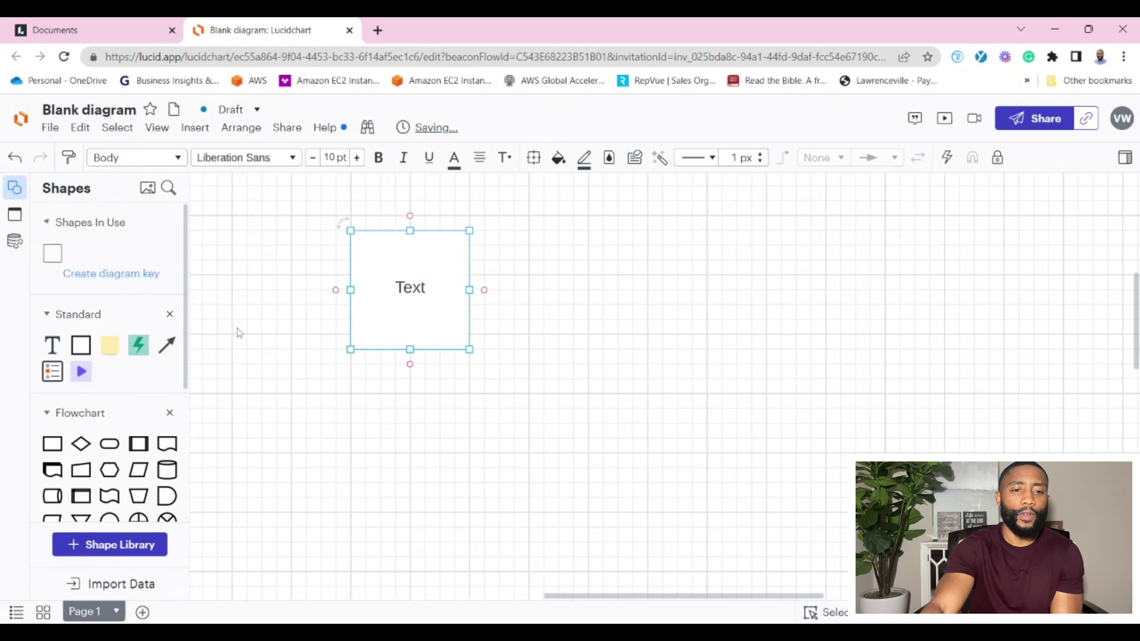
drag(110, 345, 774, 271)
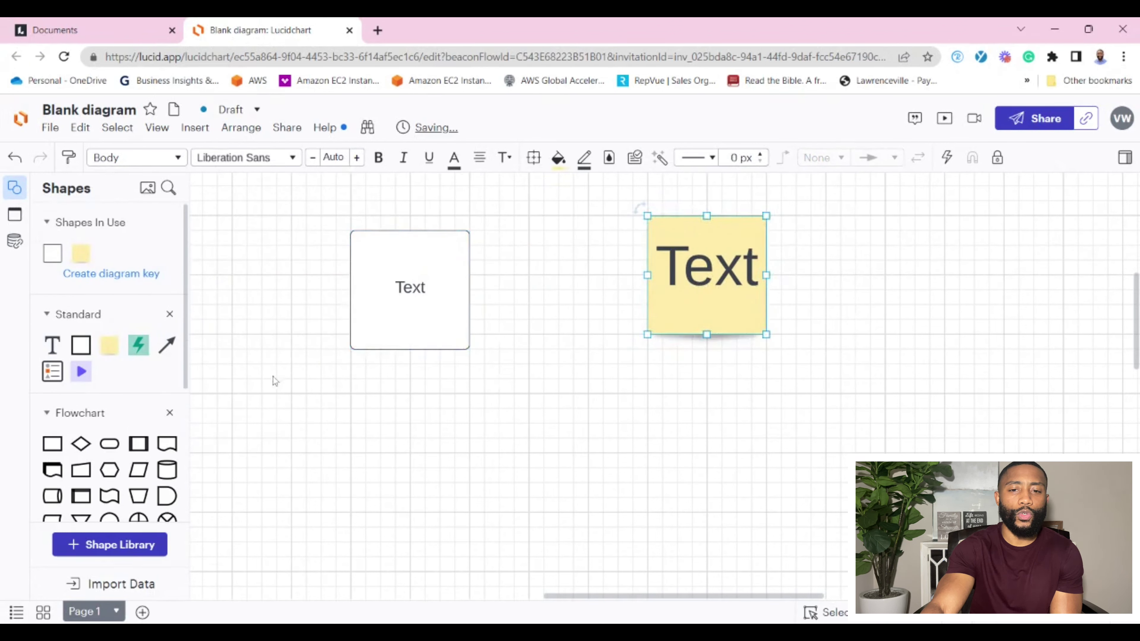
drag(597, 342, 980, 319)
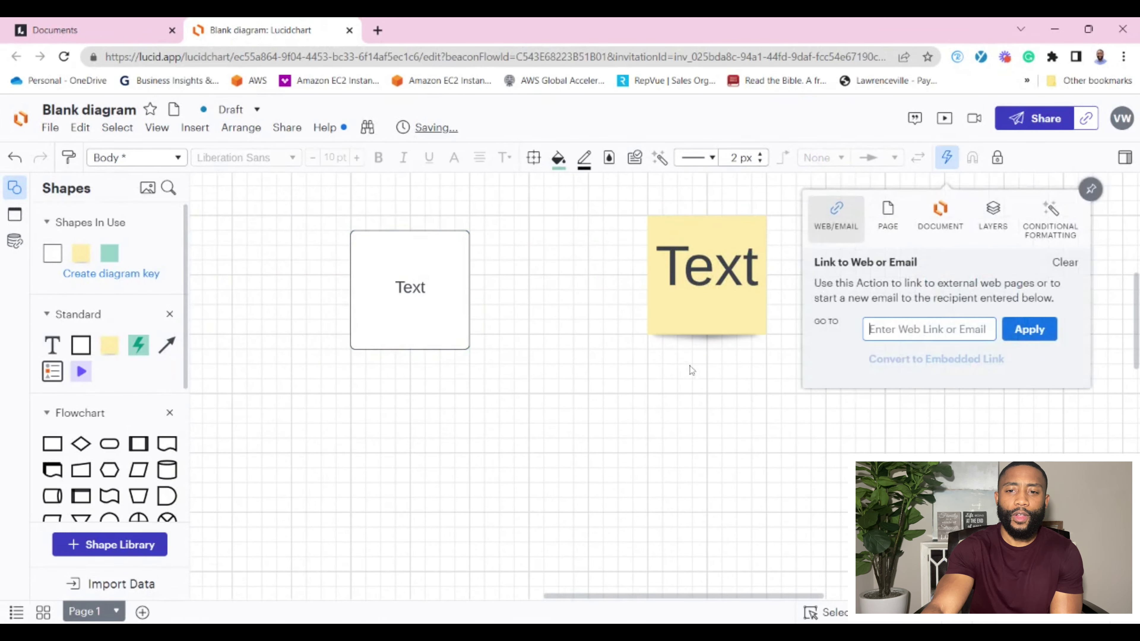
click(640, 443)
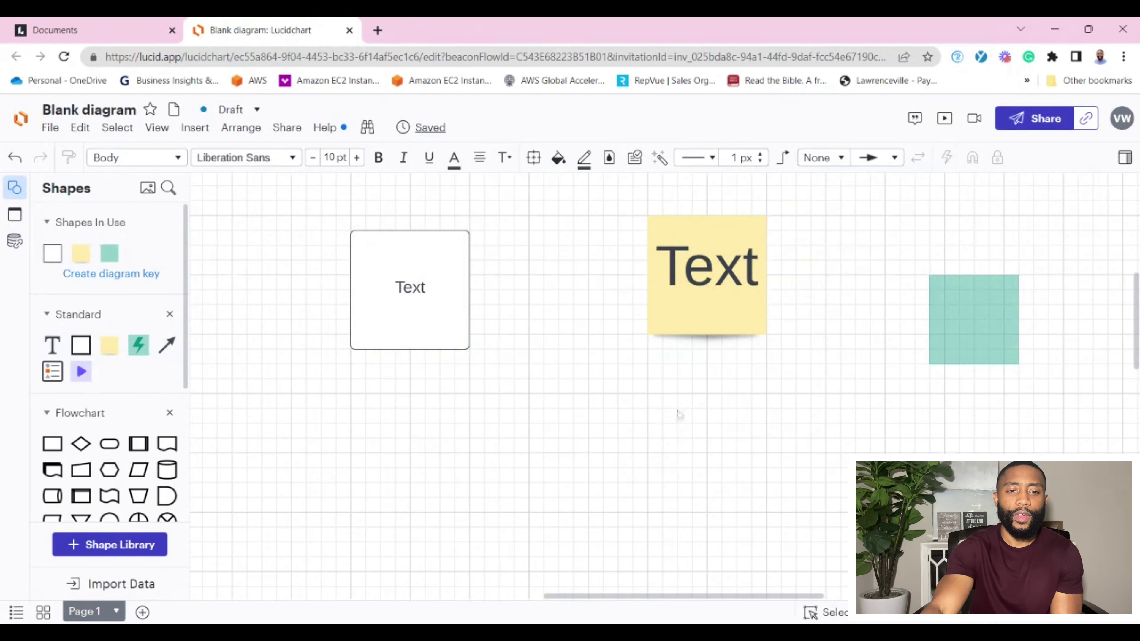
drag(470, 289, 647, 275)
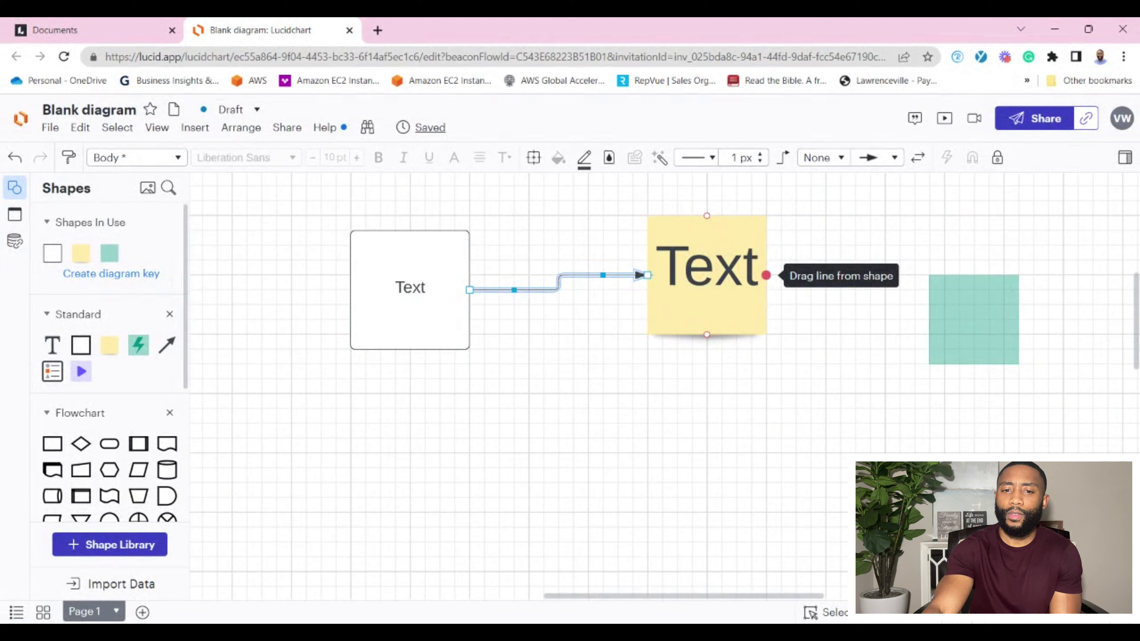
drag(766, 275, 929, 319)
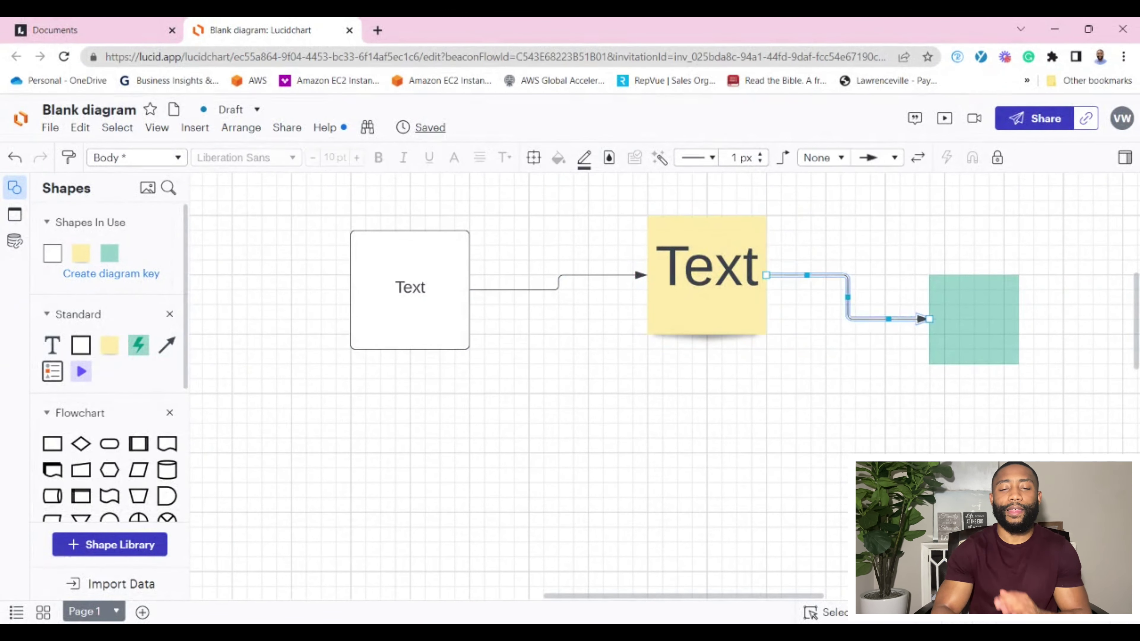
click(815, 468)
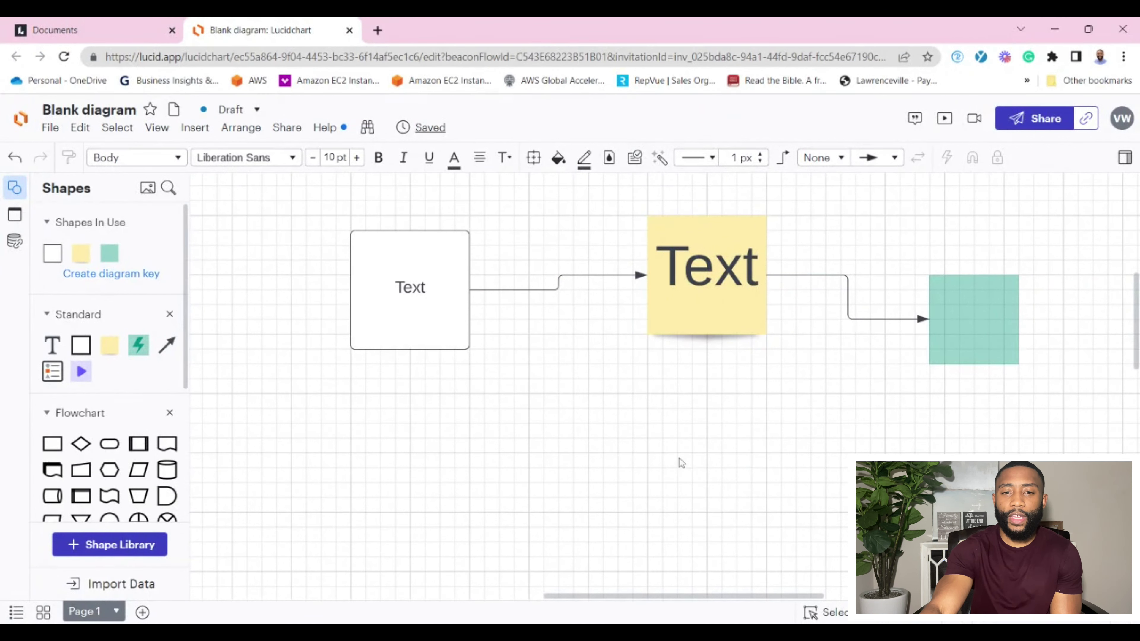
Recenter the view and select the text box and sticky note to clear the practice shapes.
scroll(675, 458, down, 2)
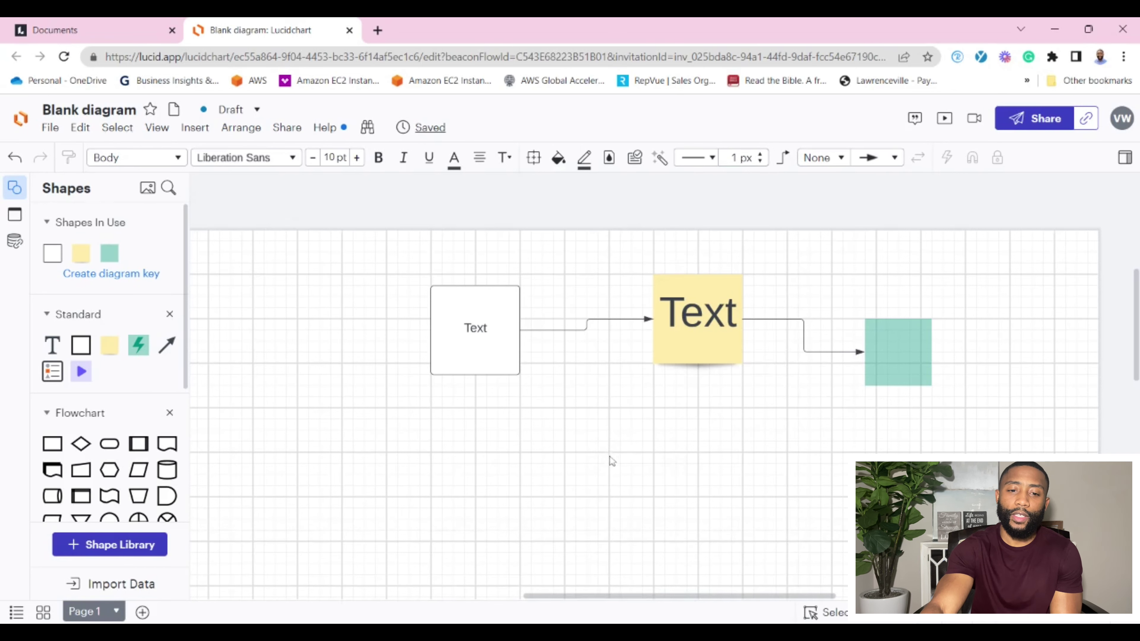
drag(609, 444, 673, 342)
click(542, 251)
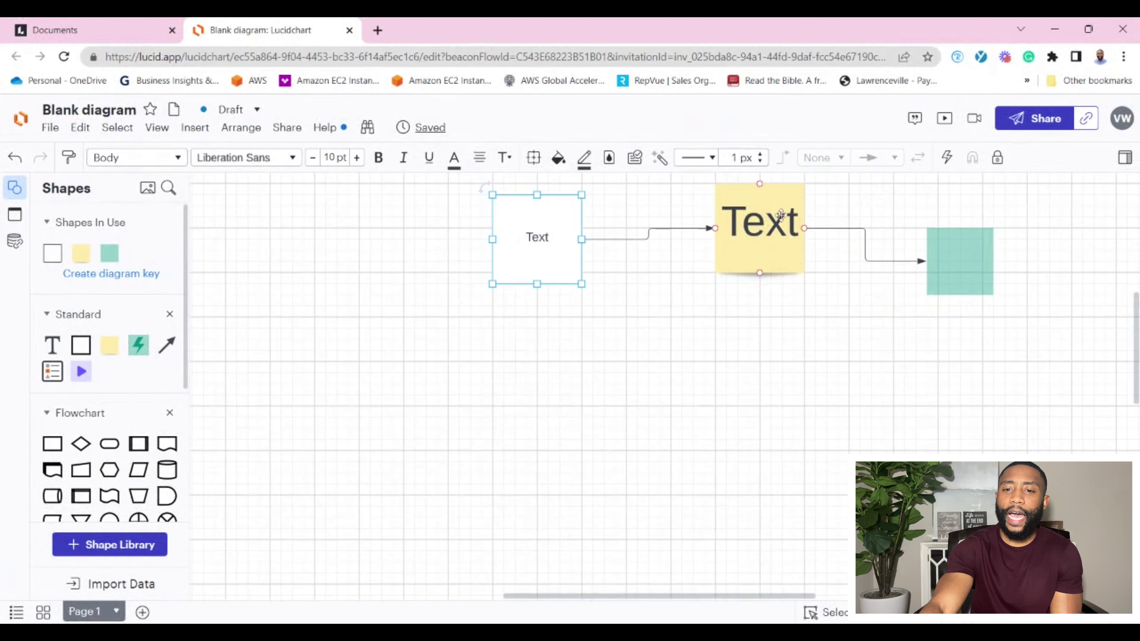
click(781, 233)
key(ctrl+k)
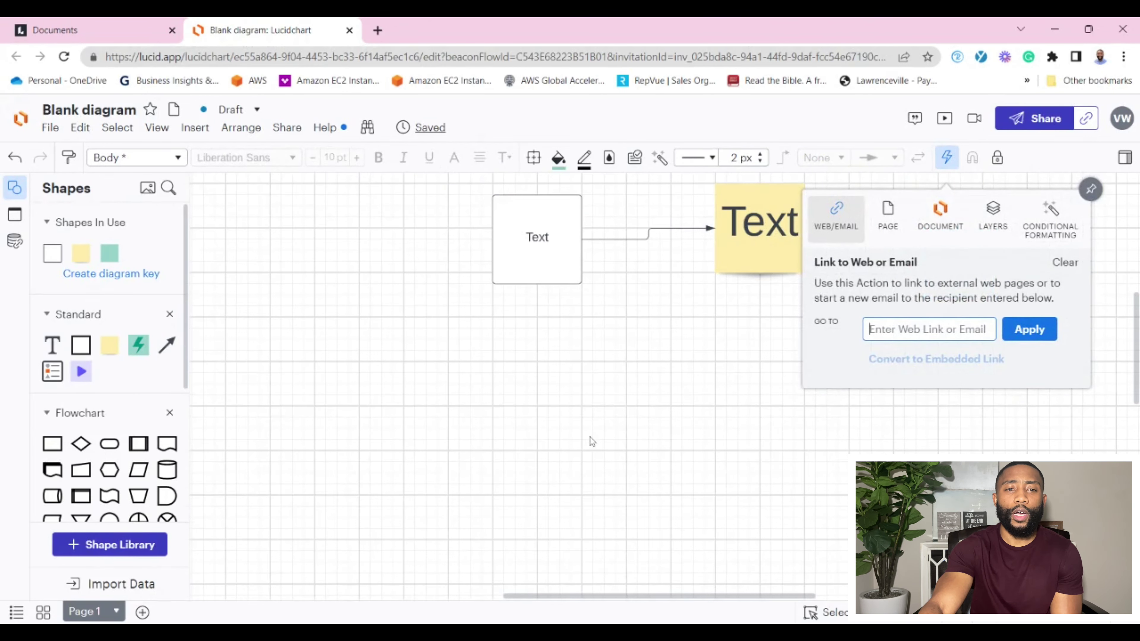
scroll(603, 428, down, 5)
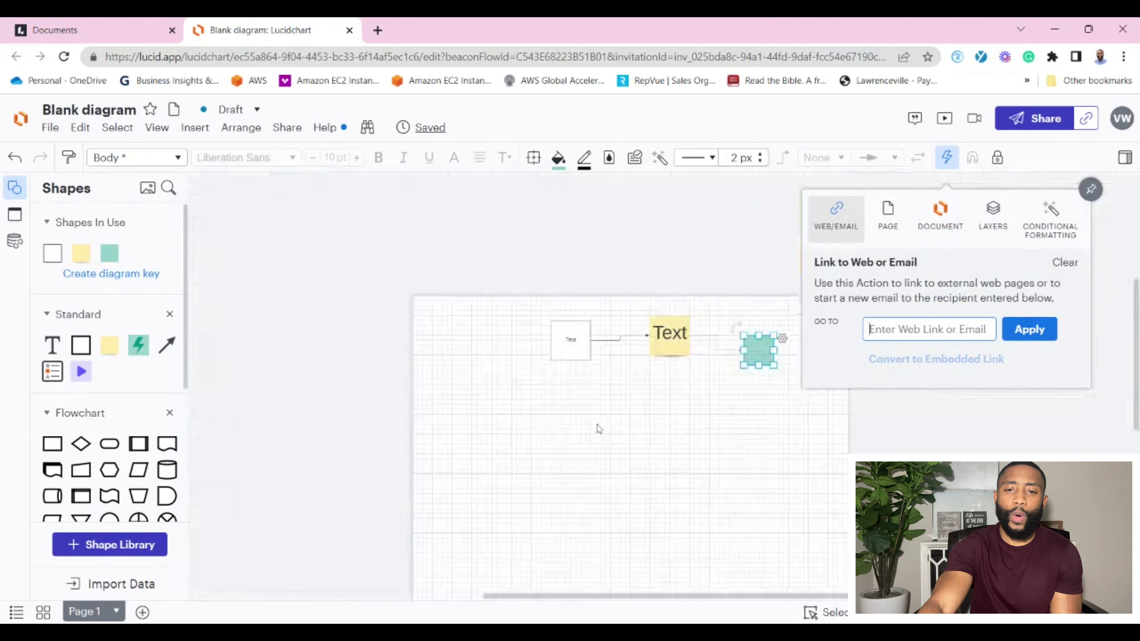
scroll(603, 435, up, 5)
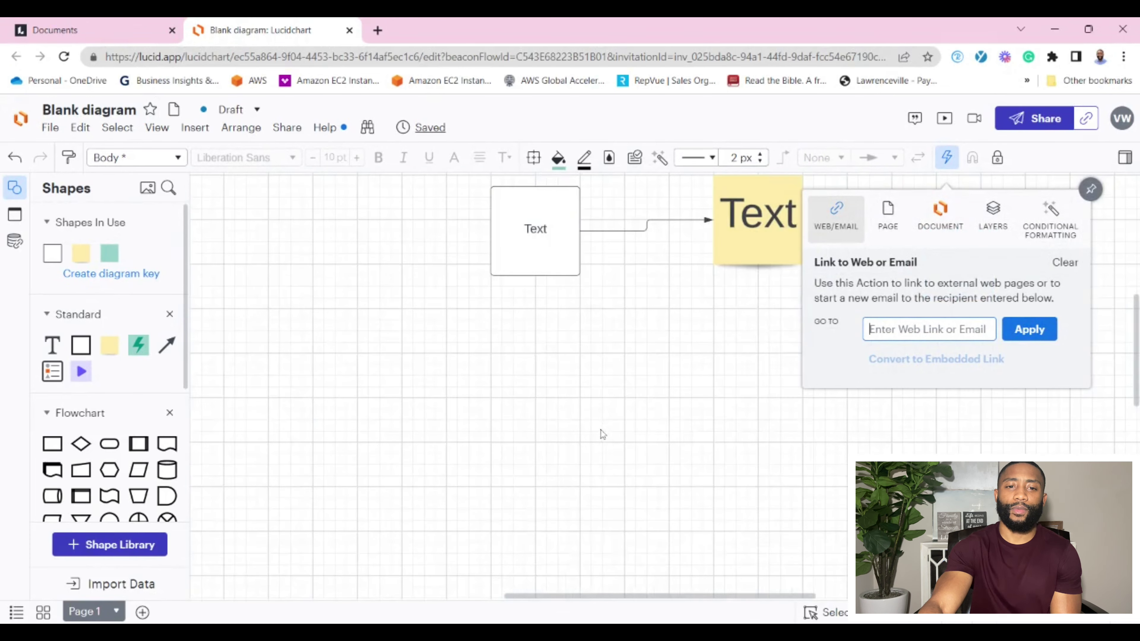
scroll(609, 433, down, 2)
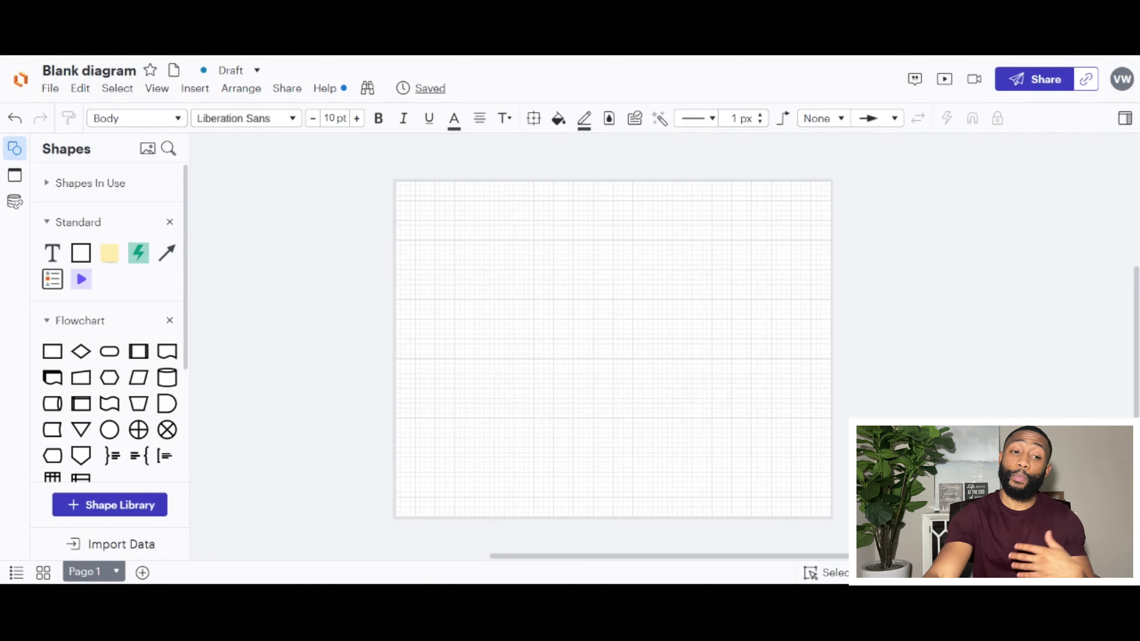
Tick the AWS Architecture 2021 library in the shape chooser and close it.
mouse_move(141, 426)
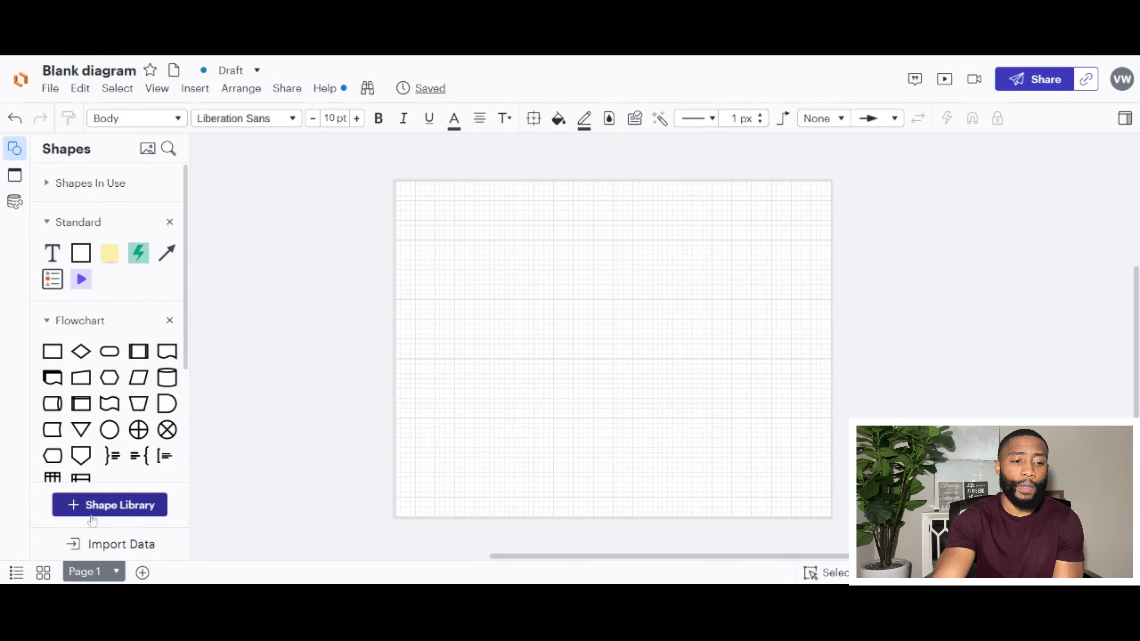
click(104, 512)
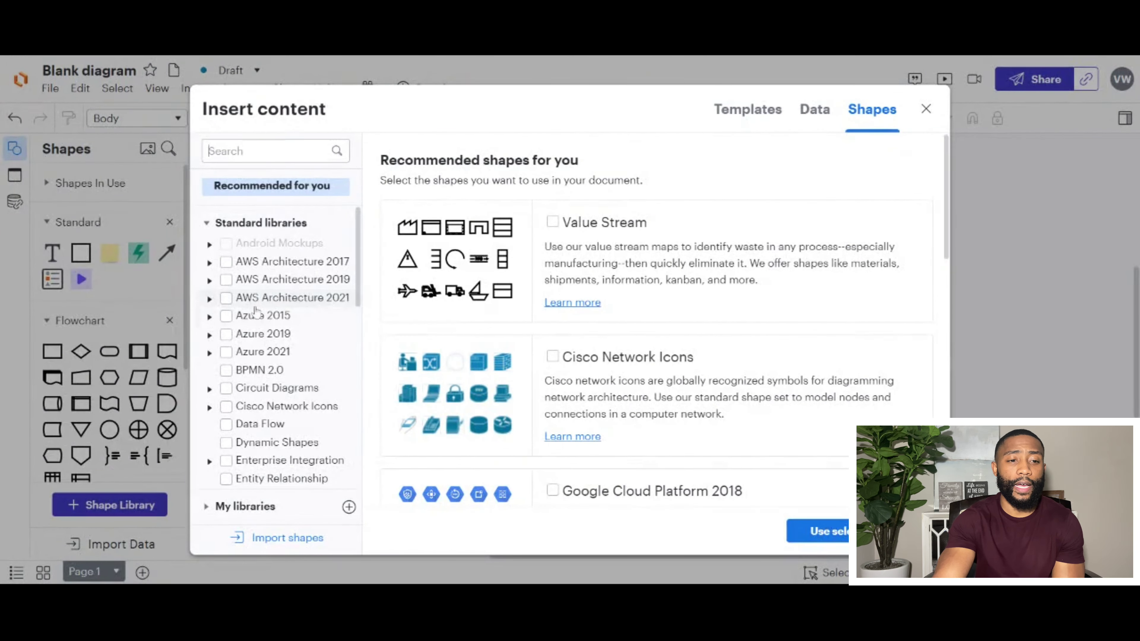
click(230, 303)
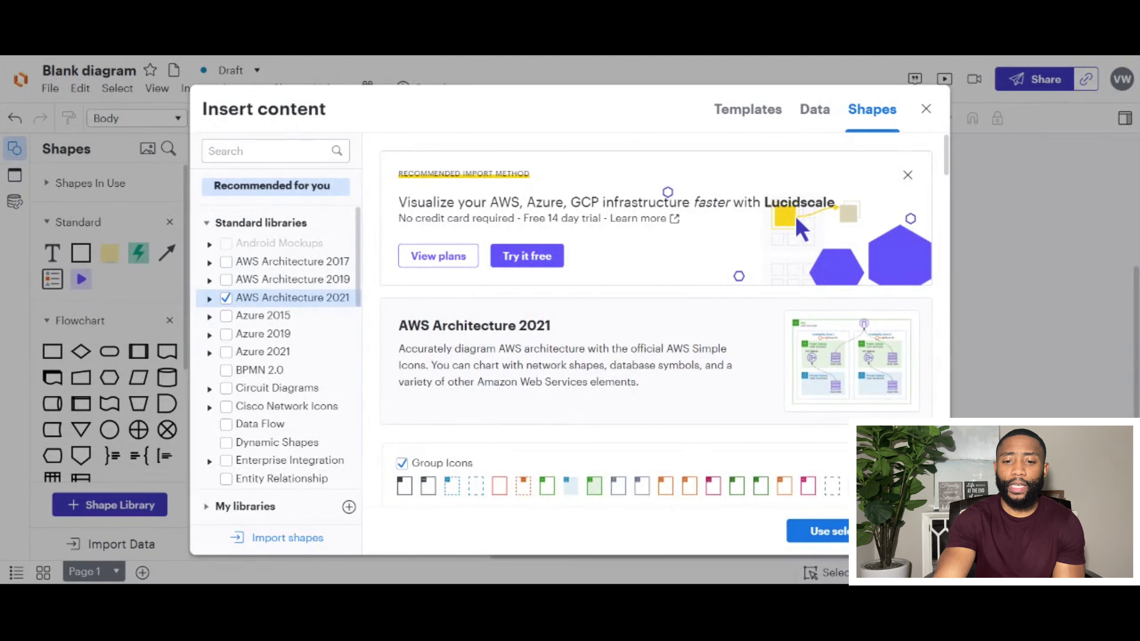
key(Escape)
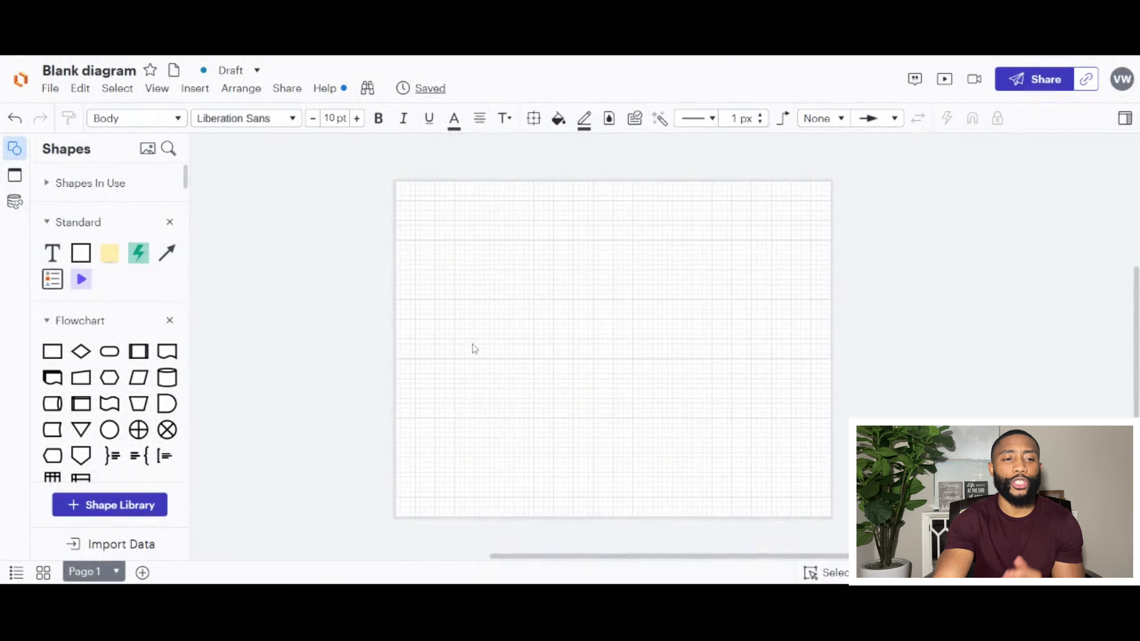
scroll(120, 250, down, 10)
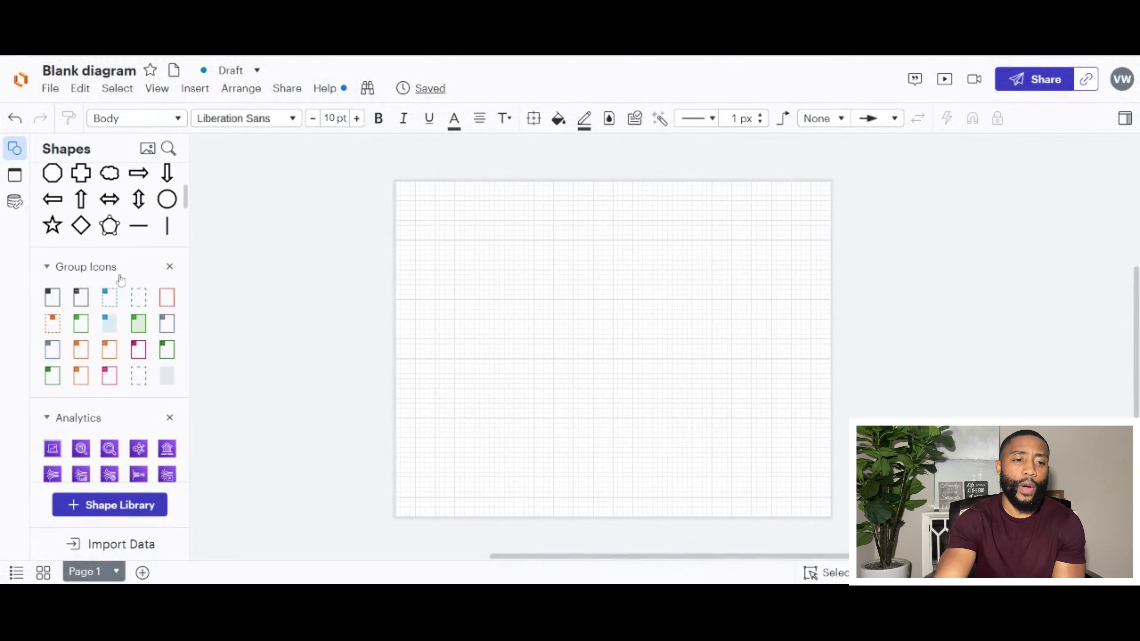
scroll(121, 279, down, 10)
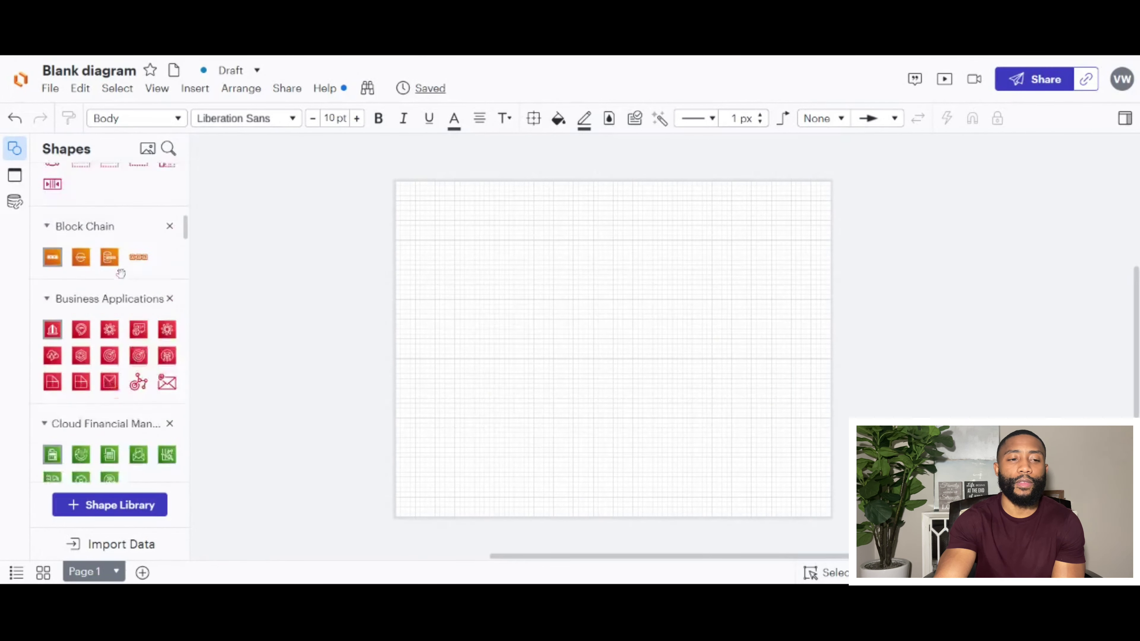
scroll(121, 274, down, 12)
scroll(126, 277, down, 12)
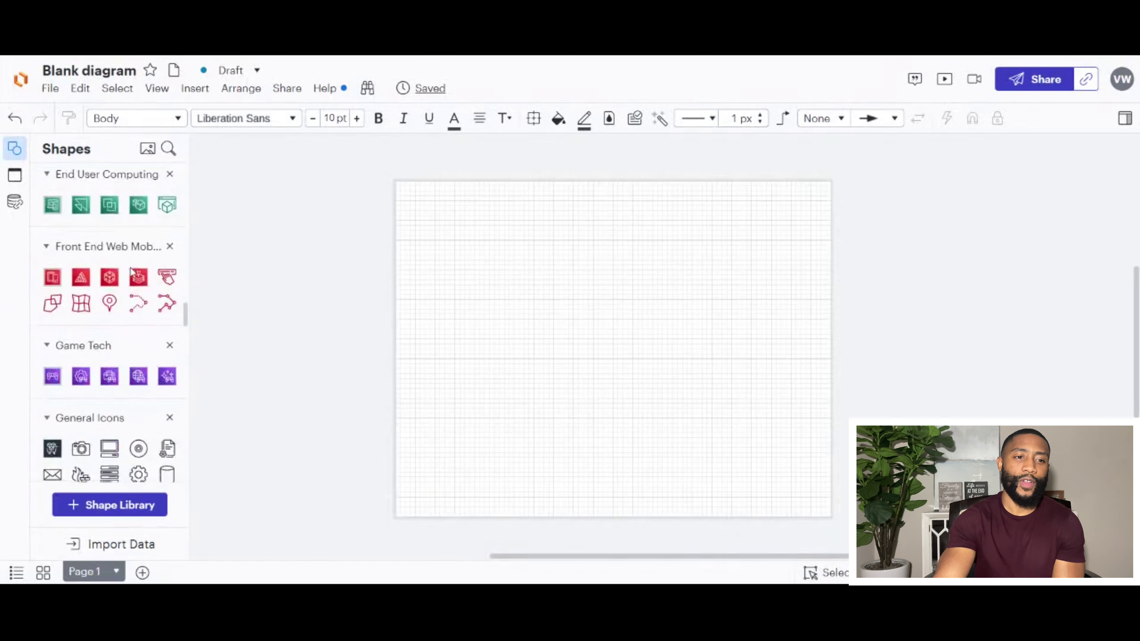
scroll(132, 273, down, 3)
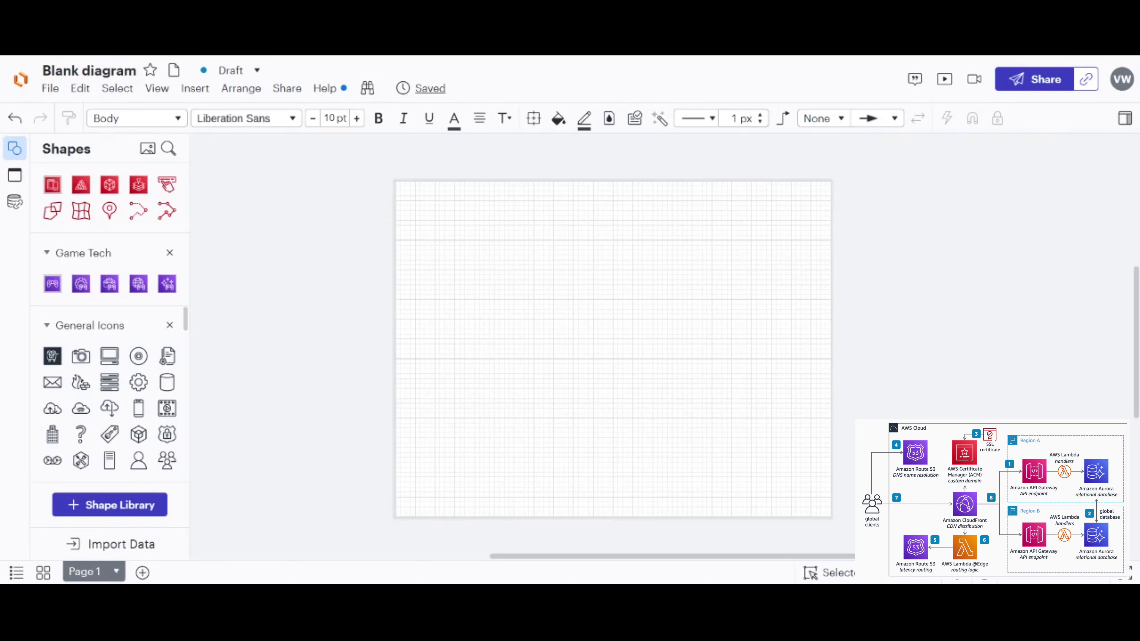
Drag an AWS Cloud group and two Region groups from the Group Icons onto the canvas.
scroll(129, 301, up, 12)
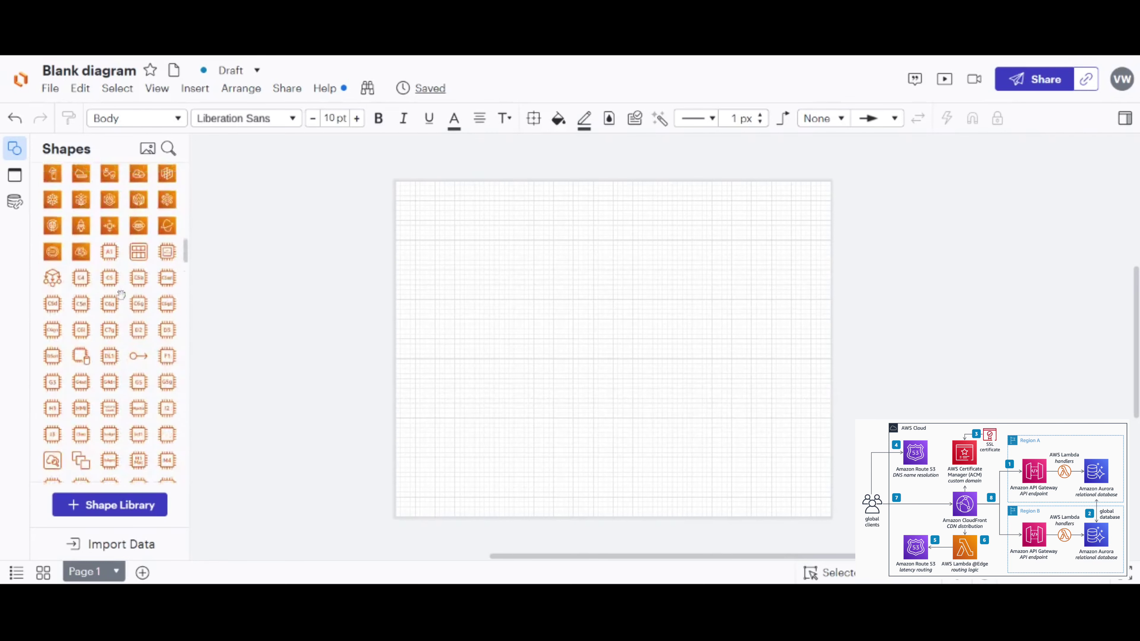
scroll(129, 302, up, 8)
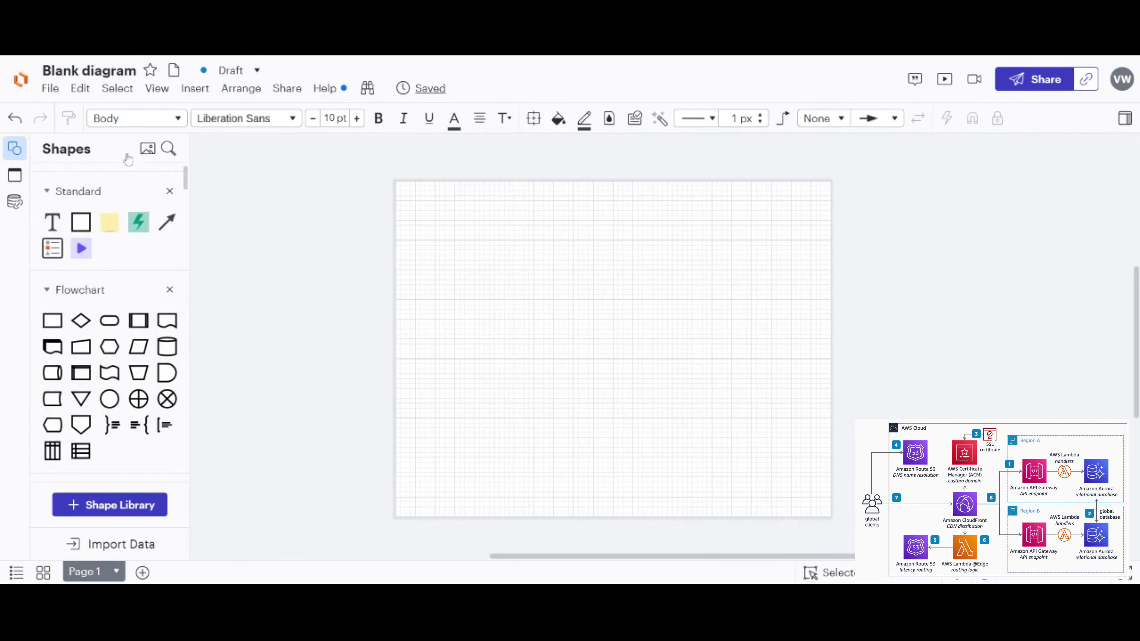
scroll(161, 277, down, 8)
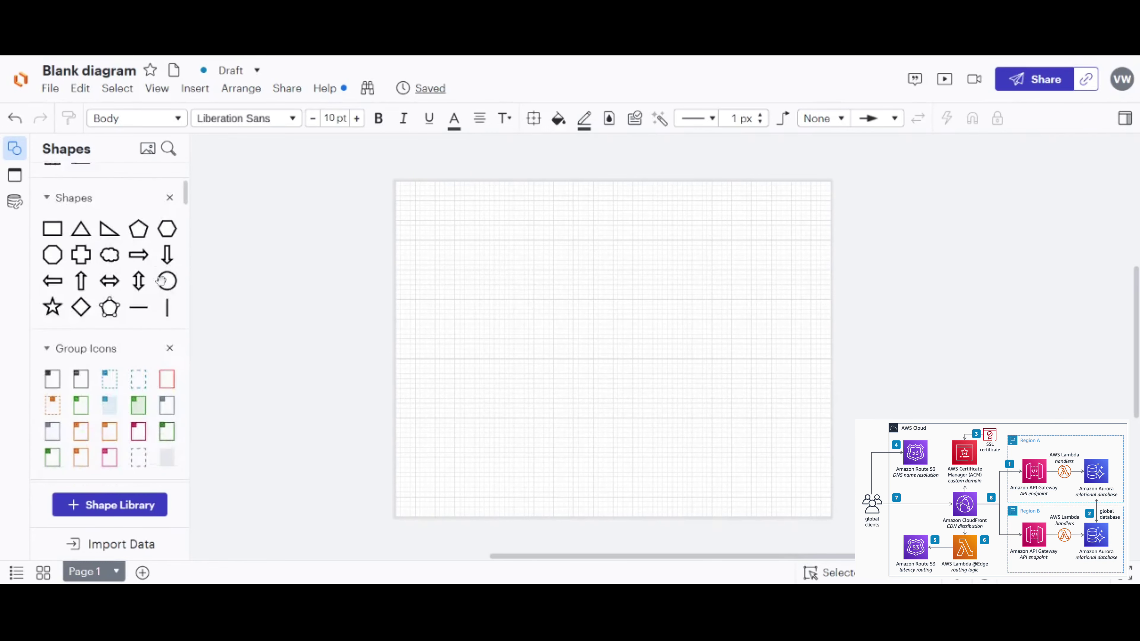
scroll(161, 276, up, 2)
mouse_move(53, 305)
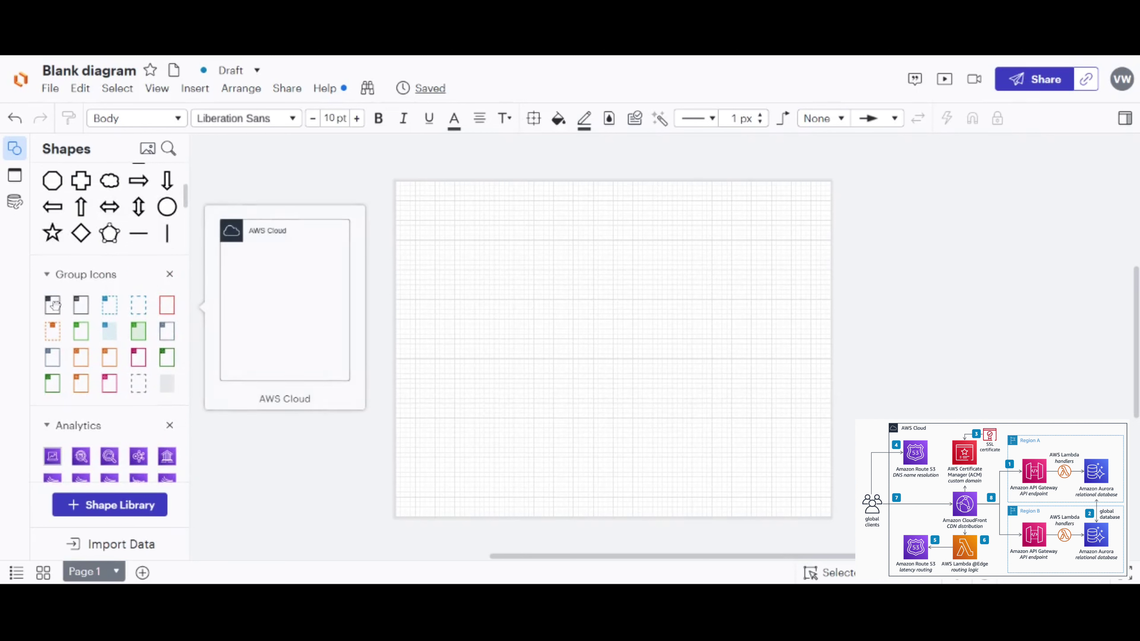
drag(54, 305, 497, 257)
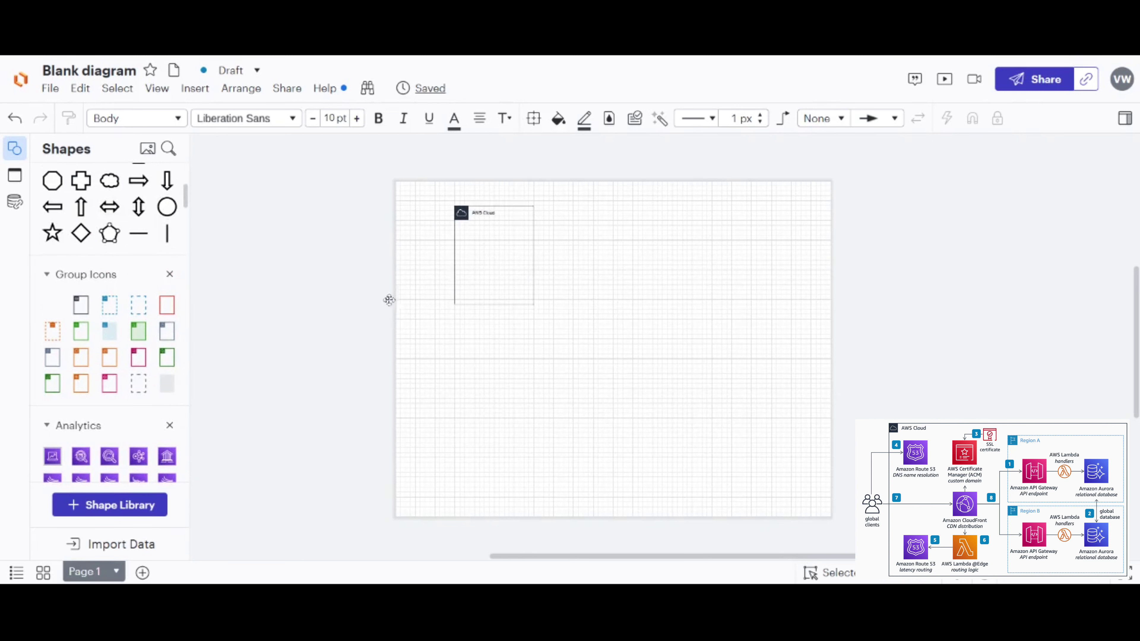
scroll(109, 352, up, 2)
mouse_move(113, 359)
drag(113, 359, 667, 319)
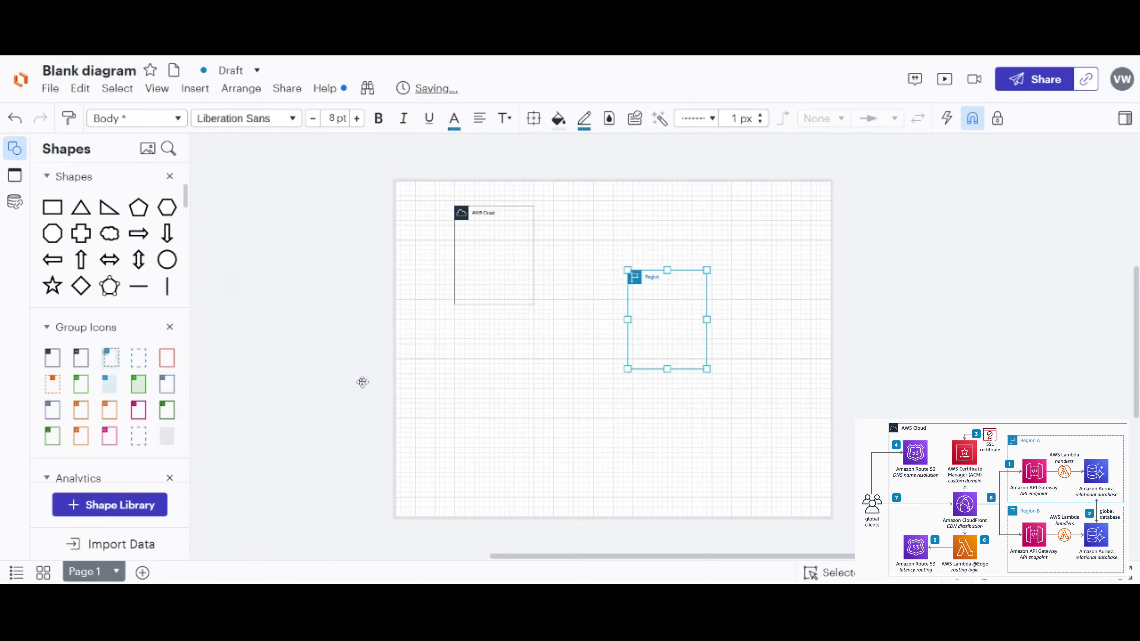
drag(363, 382, 558, 398)
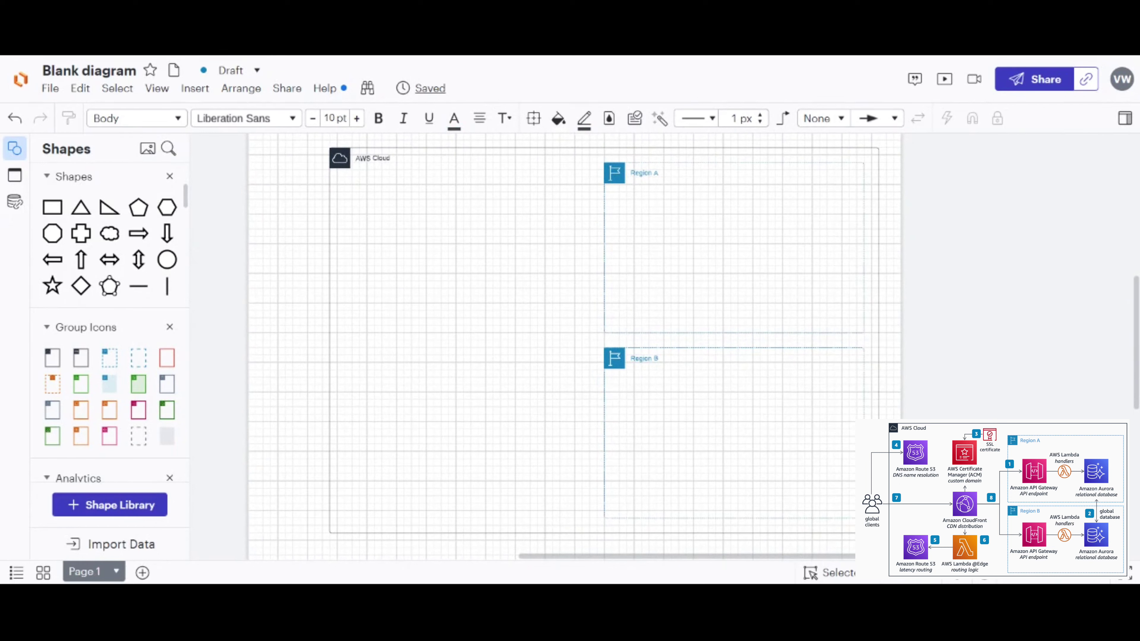
Edit the Region A group's label, then clear the selection.
double_click(645, 174)
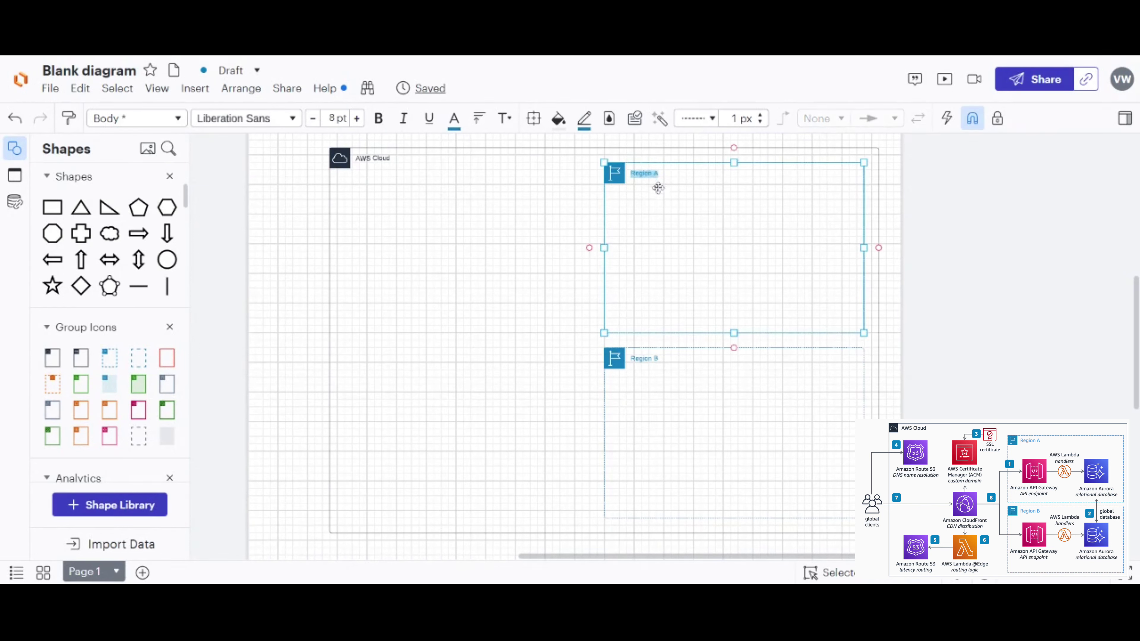
click(582, 251)
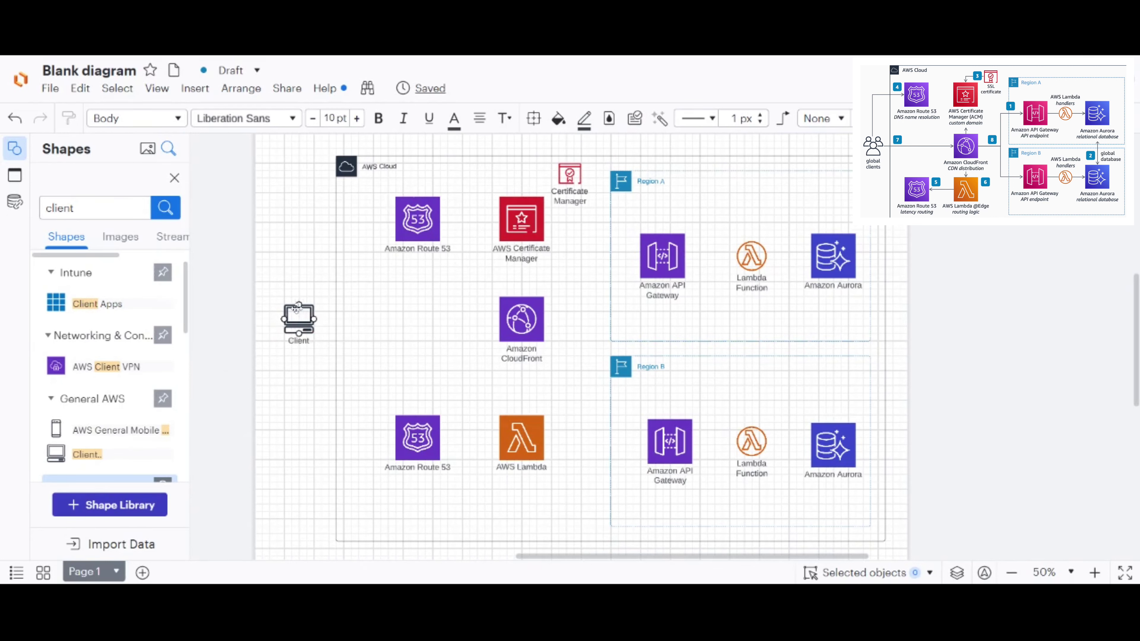
Close the shape search results and zoom out to 25% to see the whole diagram.
drag(74, 208, 33, 219)
click(174, 179)
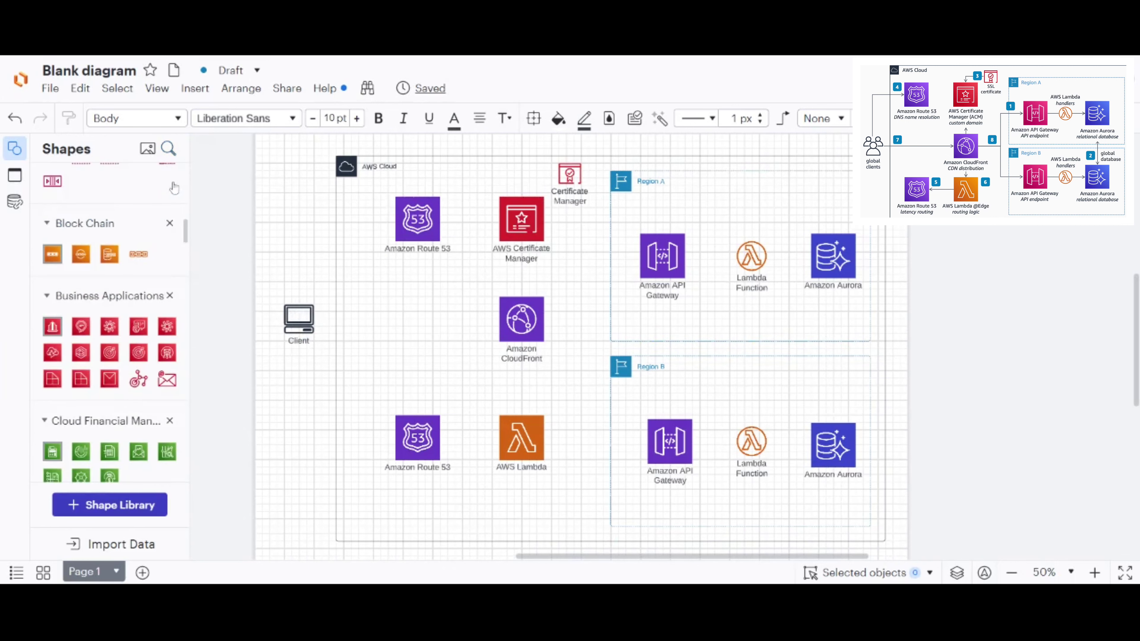
scroll(161, 280, up, 10)
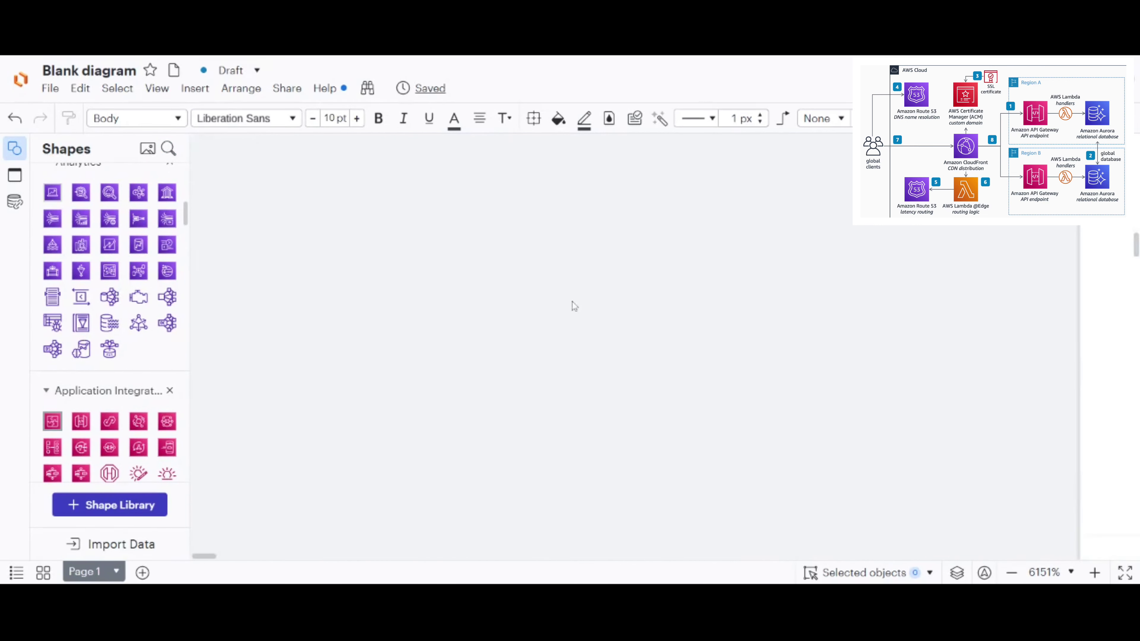
scroll(577, 306, down, 3)
scroll(581, 307, down, 8)
scroll(715, 316, right, 4)
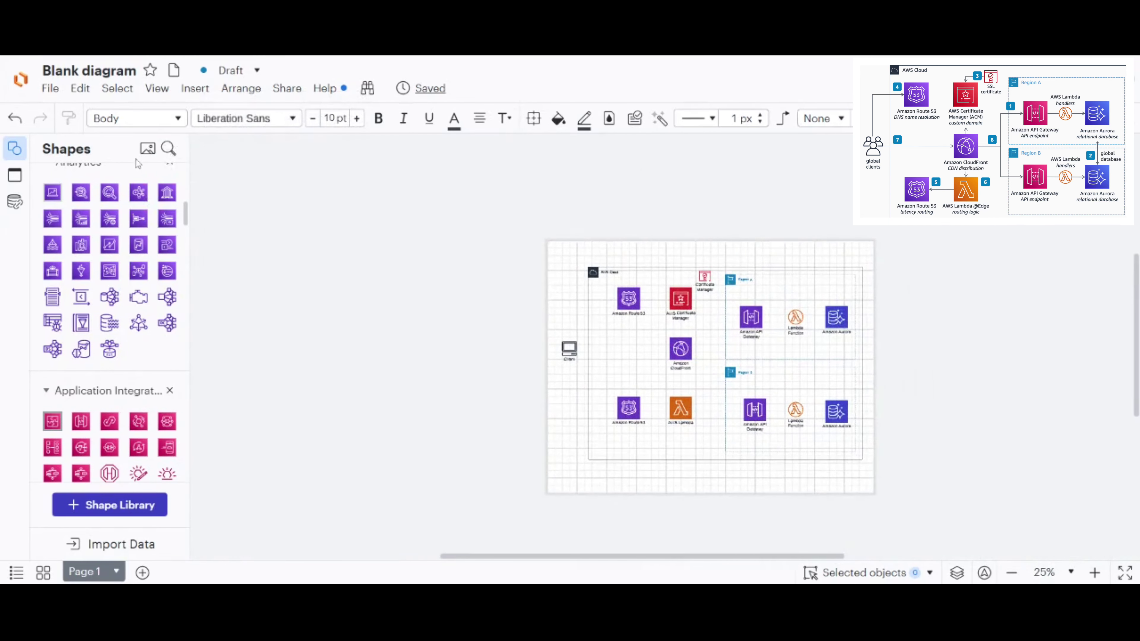
click(168, 148)
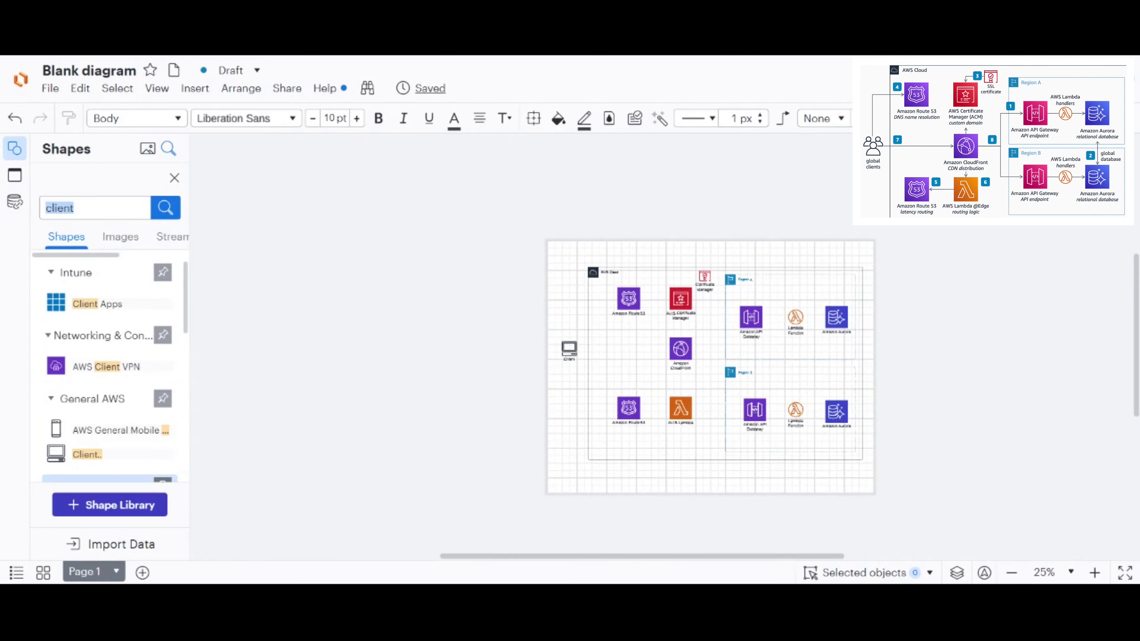
click(92, 217)
key(BackSpace)
key(BackSpace)
key(BackSpace)
key(BackSpace)
key(BackSpace)
key(BackSpace)
text(route 53)
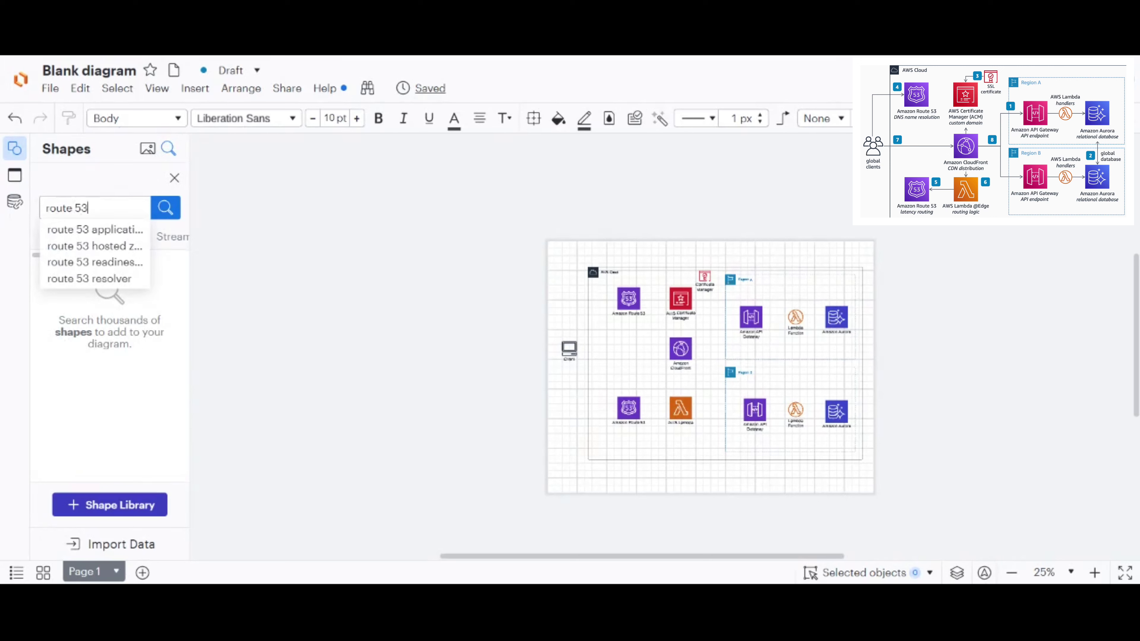
key(Return)
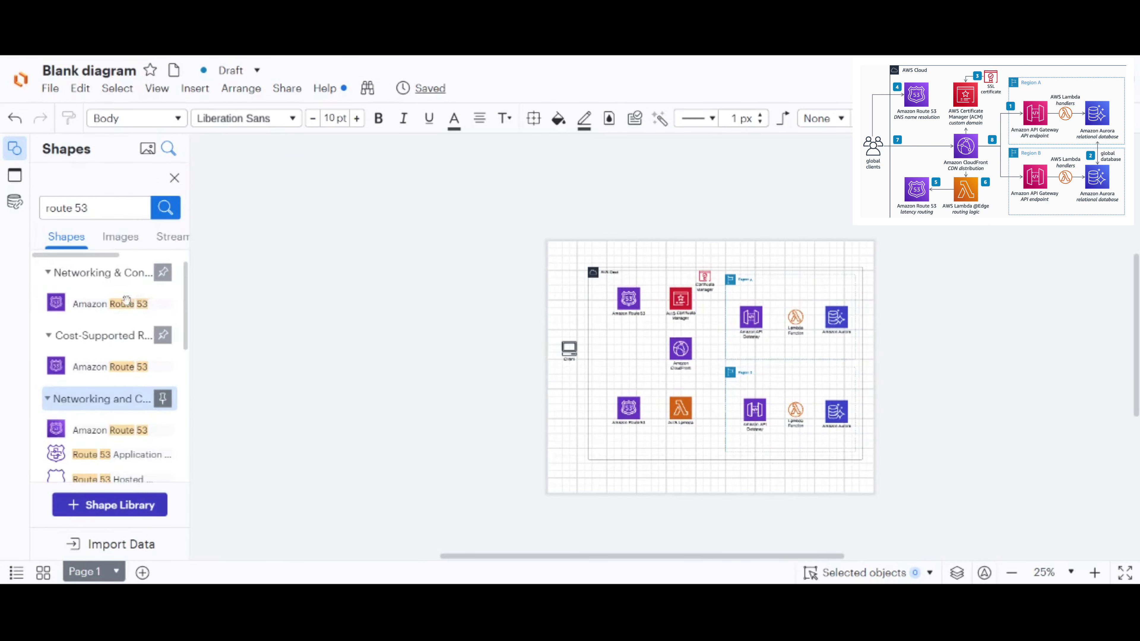
click(174, 178)
scroll(137, 330, down, 10)
scroll(143, 305, down, 15)
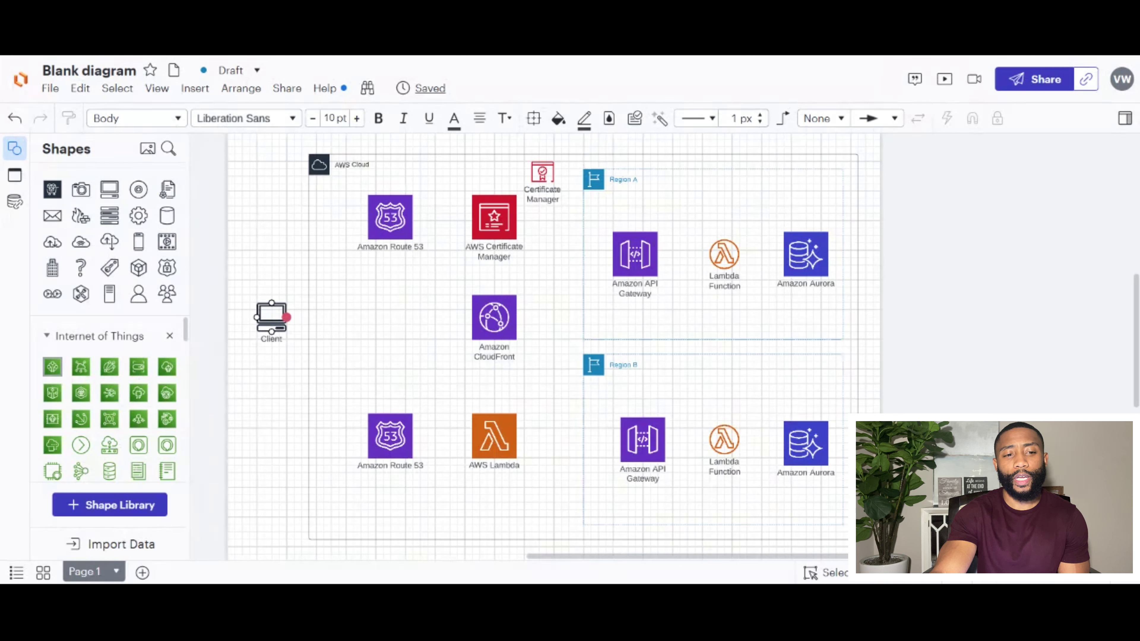
Draw a connector arrow from the Client icon to CloudFront.
click(309, 317)
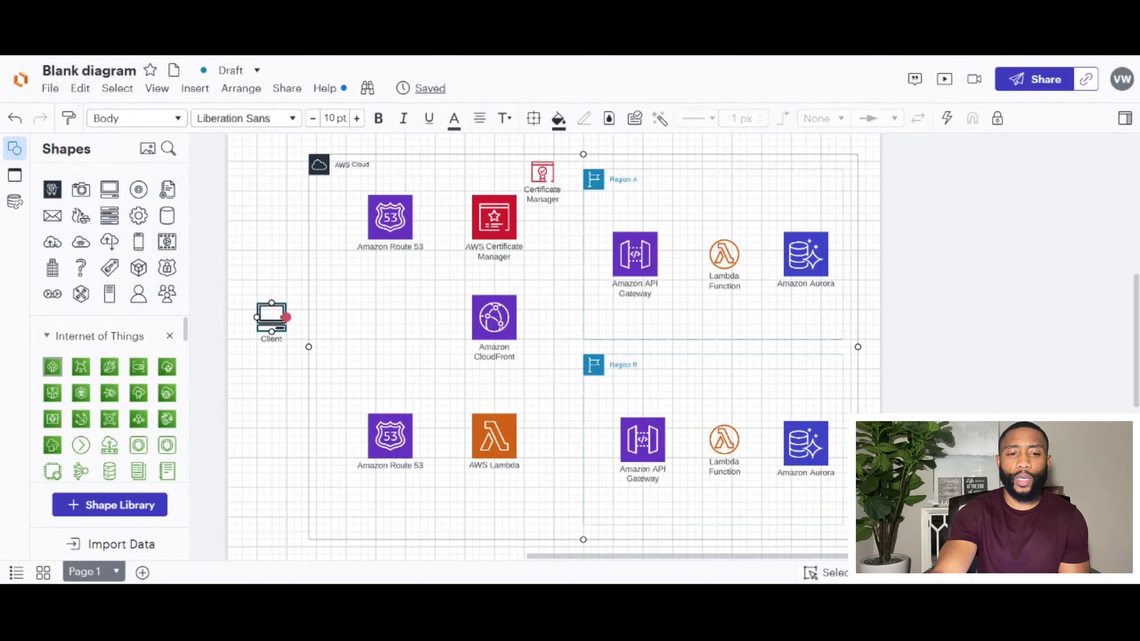
drag(286, 317, 470, 317)
click(432, 374)
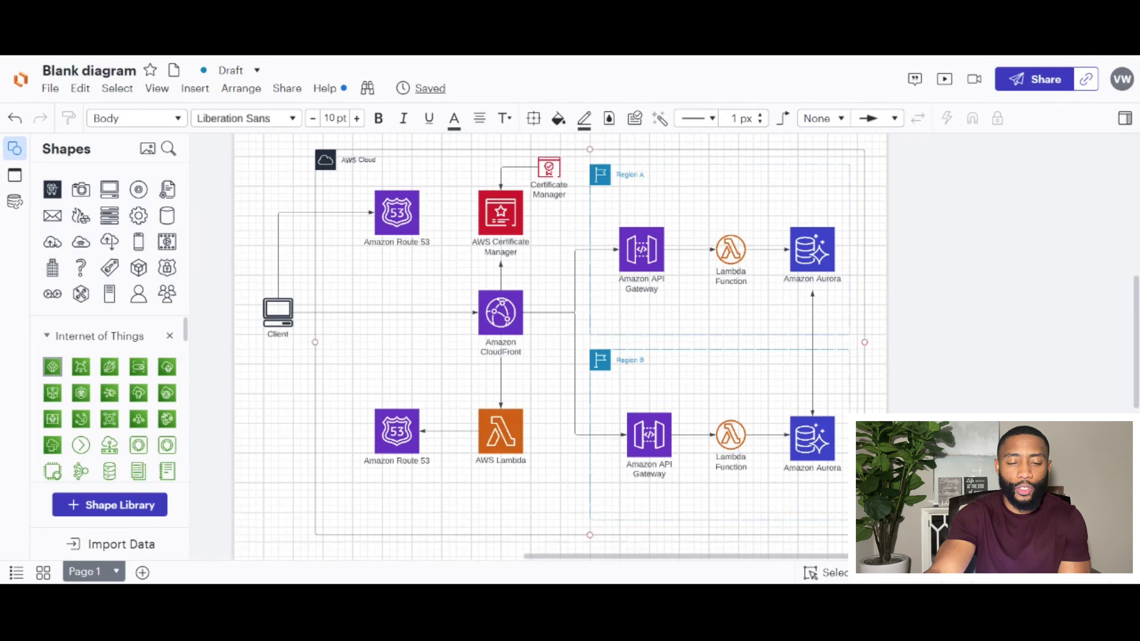
click(850, 379)
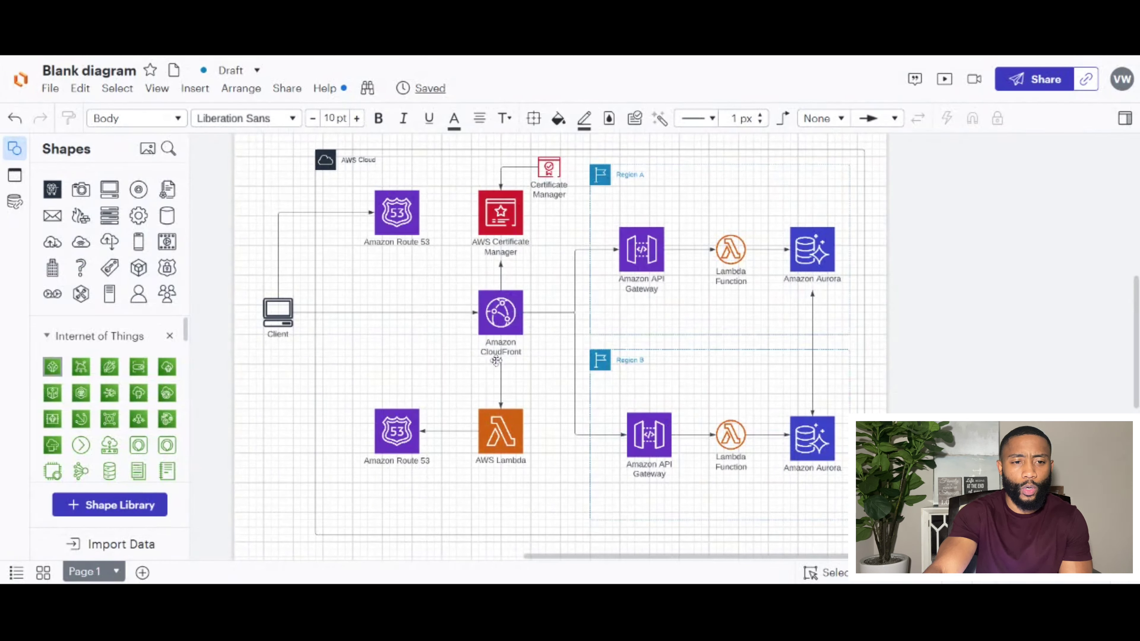
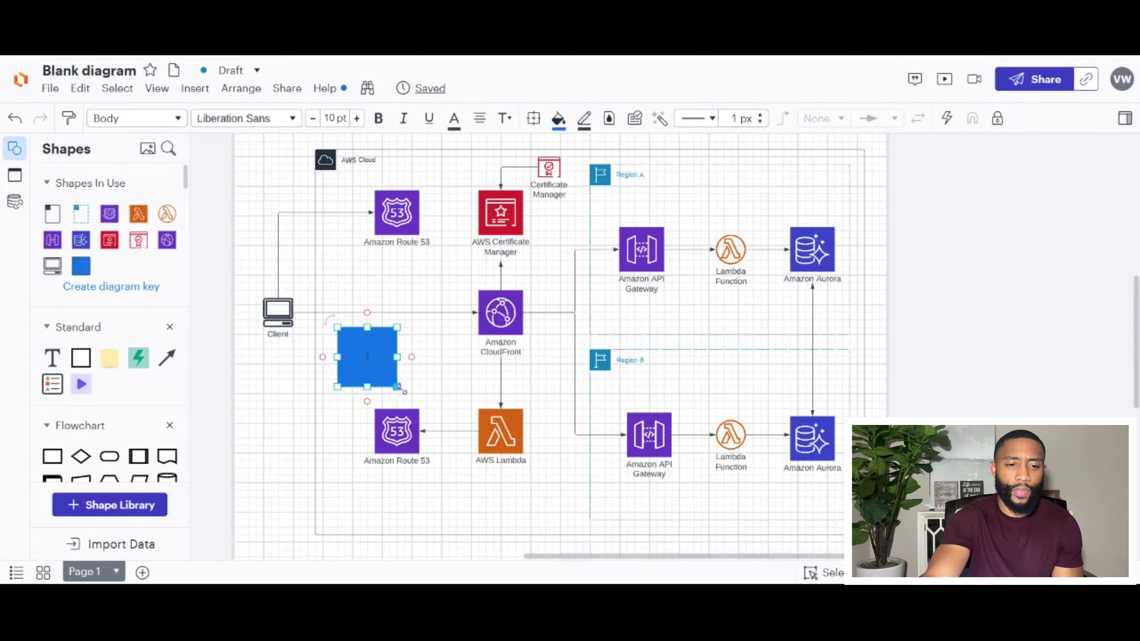
Resize the blue square to a 0.25 in badge beside API Gateway and paste a copy in Region A.
drag(398, 388, 604, 231)
click(344, 335)
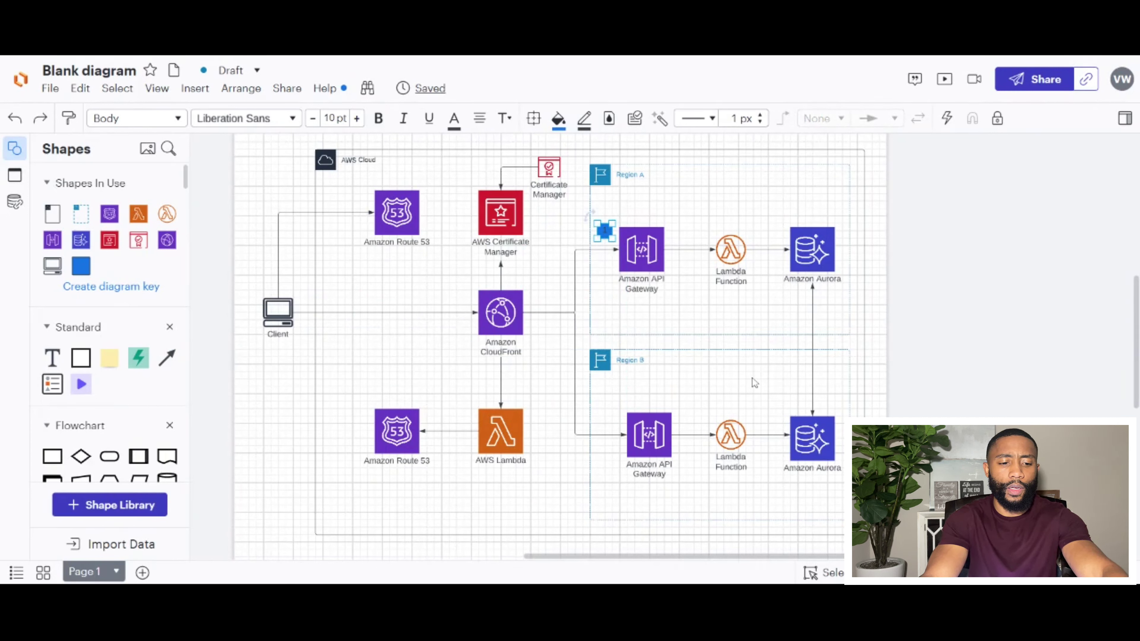
click(758, 187)
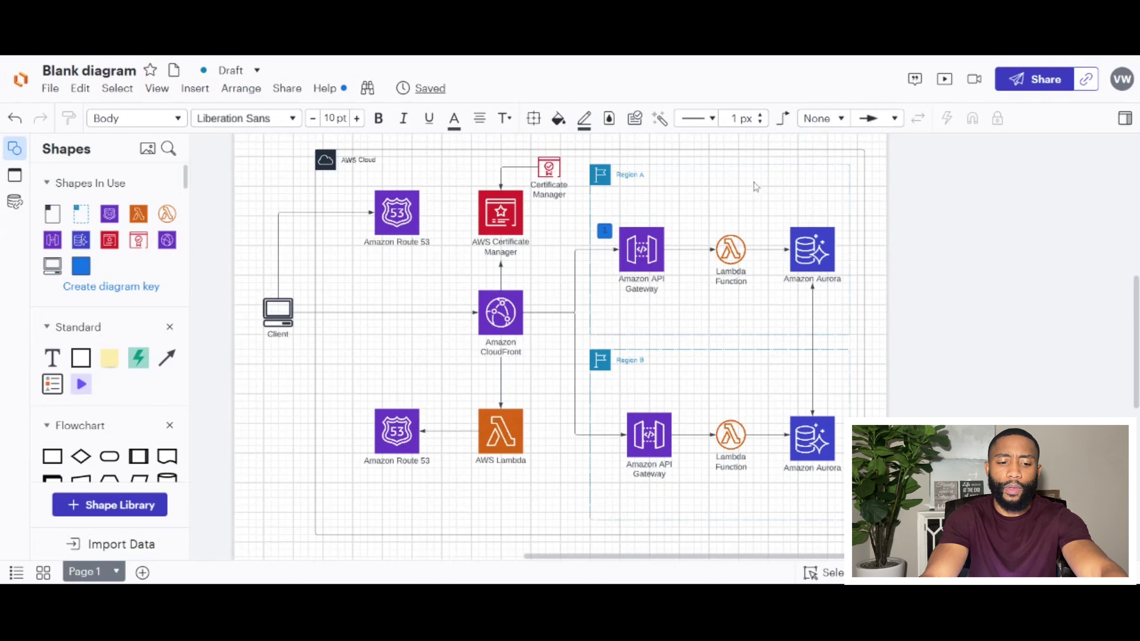
key(ctrl+v)
click(713, 202)
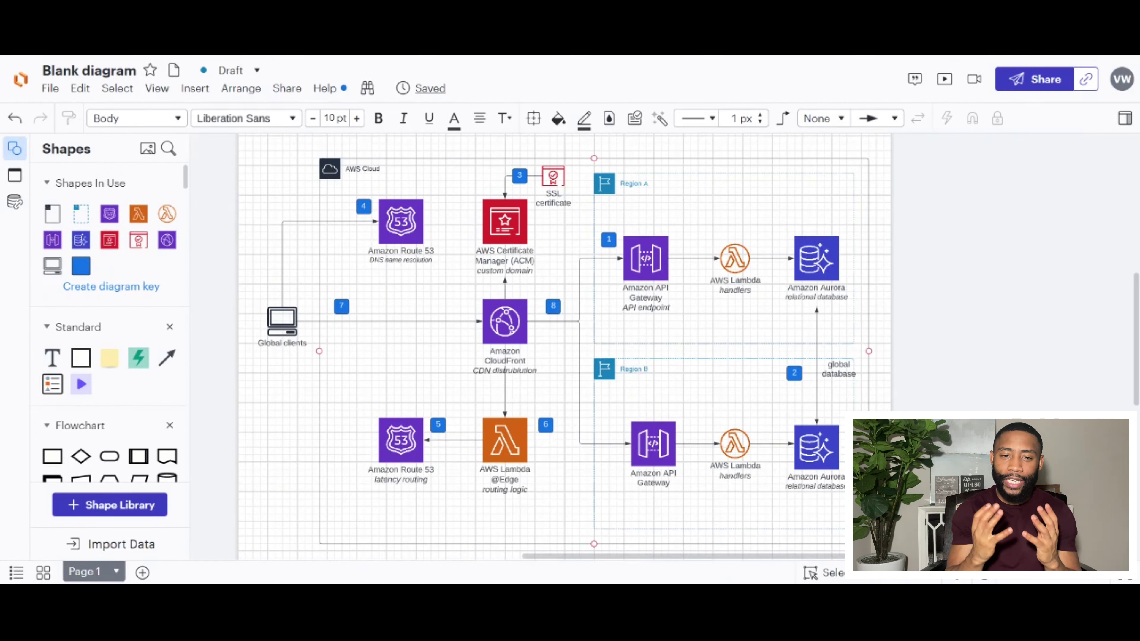
Check the top Amazon Route 53 shape and the connector from Global clients.
click(417, 259)
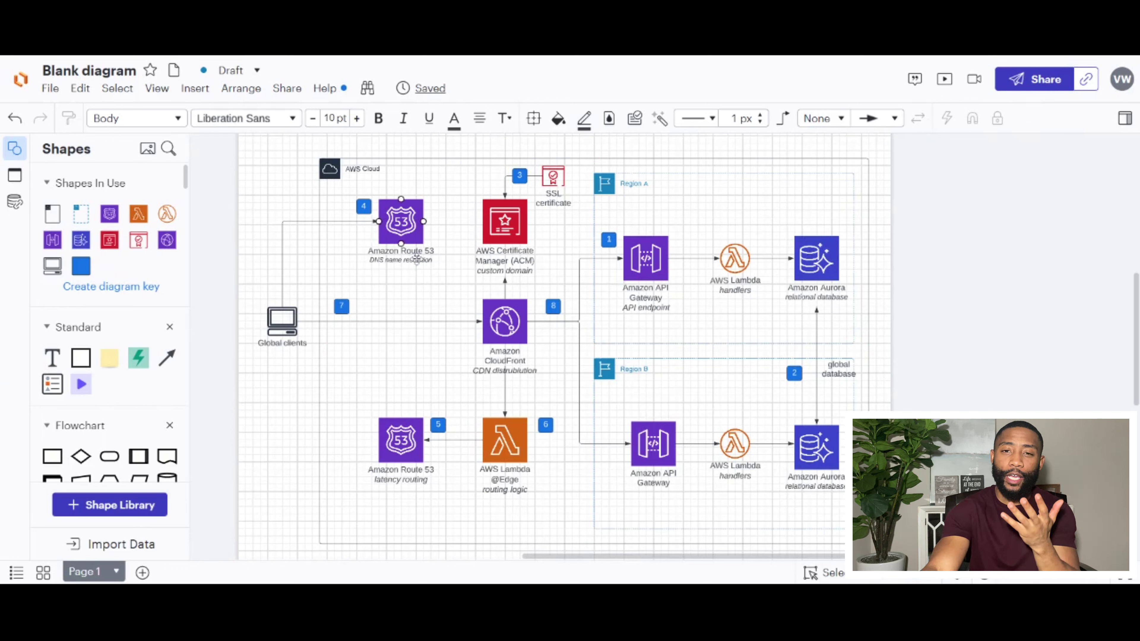
click(348, 222)
click(300, 229)
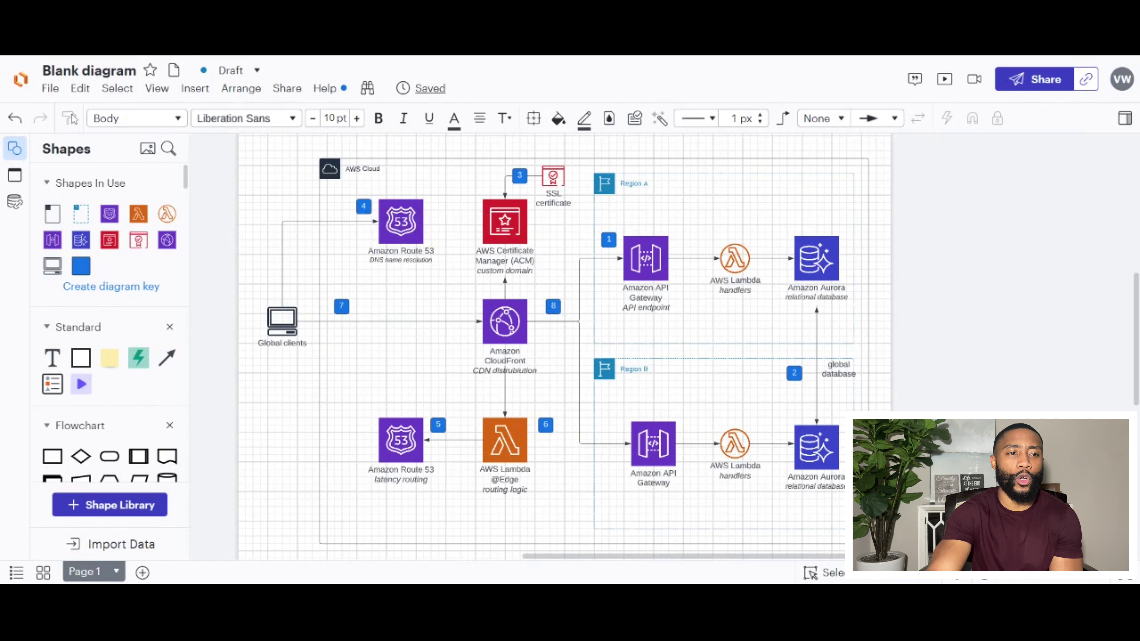
Start a PNG export of the diagram from the File > Export menu.
click(49, 89)
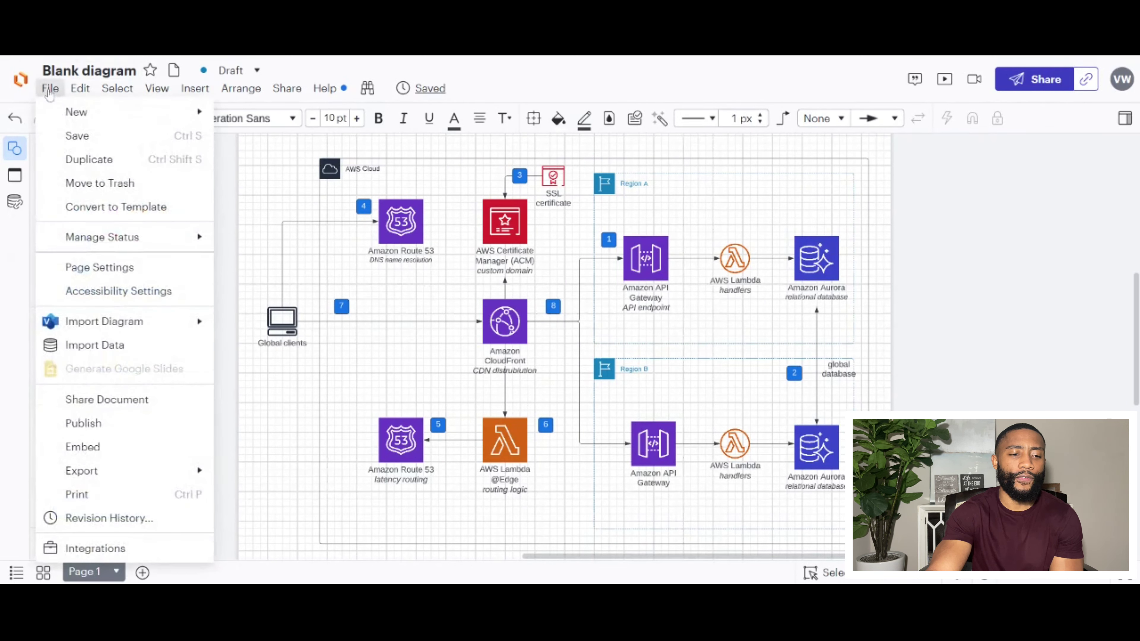
mouse_move(171, 472)
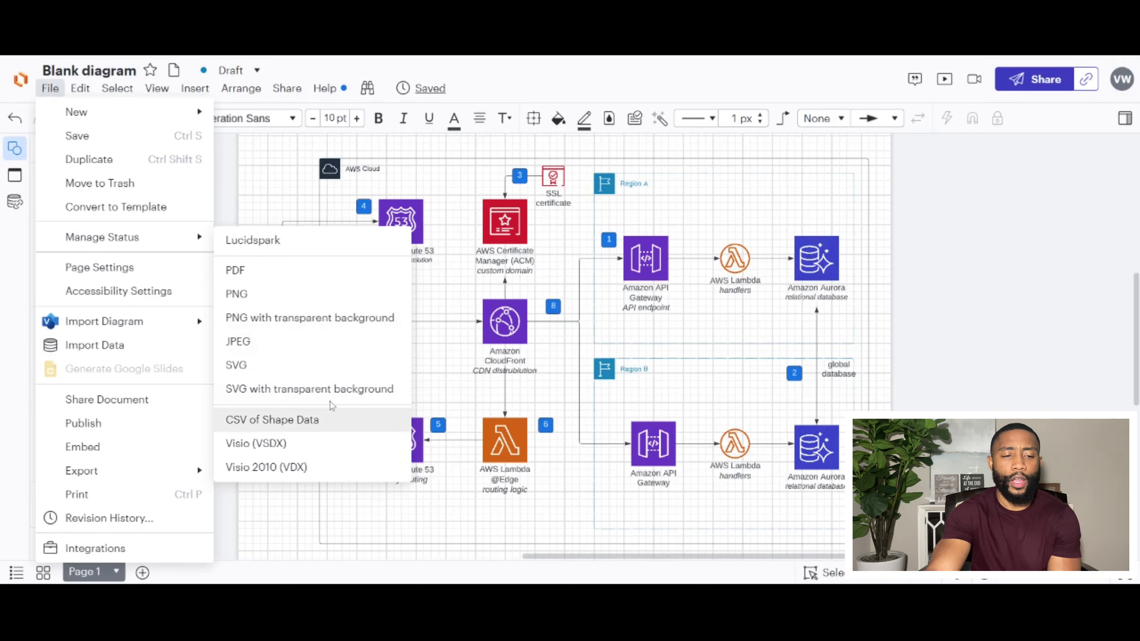
click(309, 294)
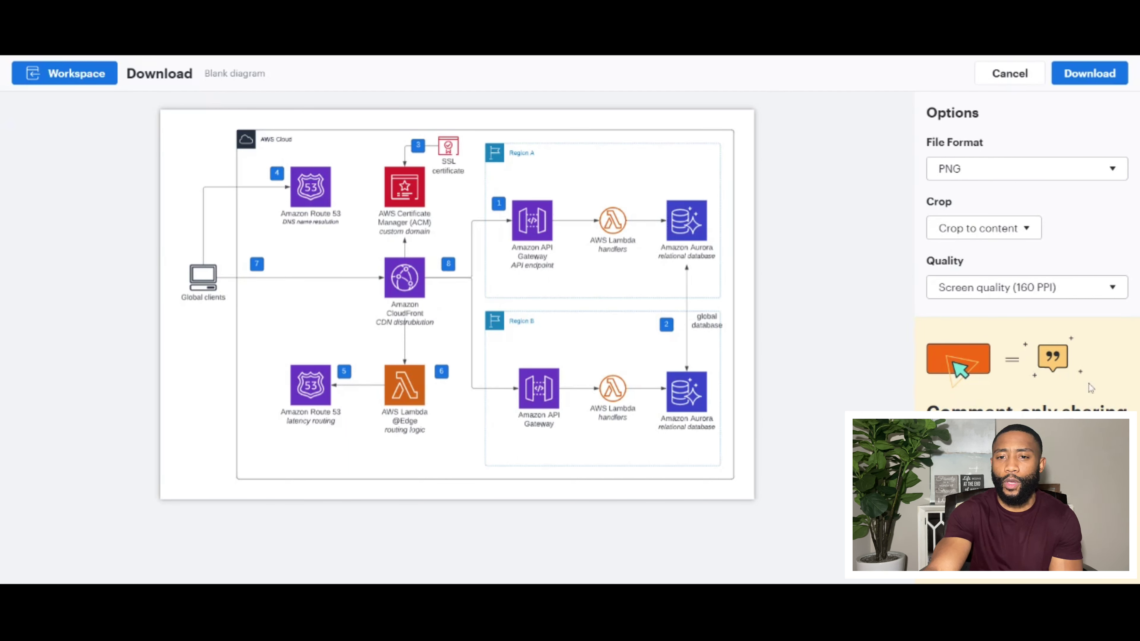
Keep PNG format and cycle the crop setting through Do not crop, Crop to content, then Custom.
click(1047, 177)
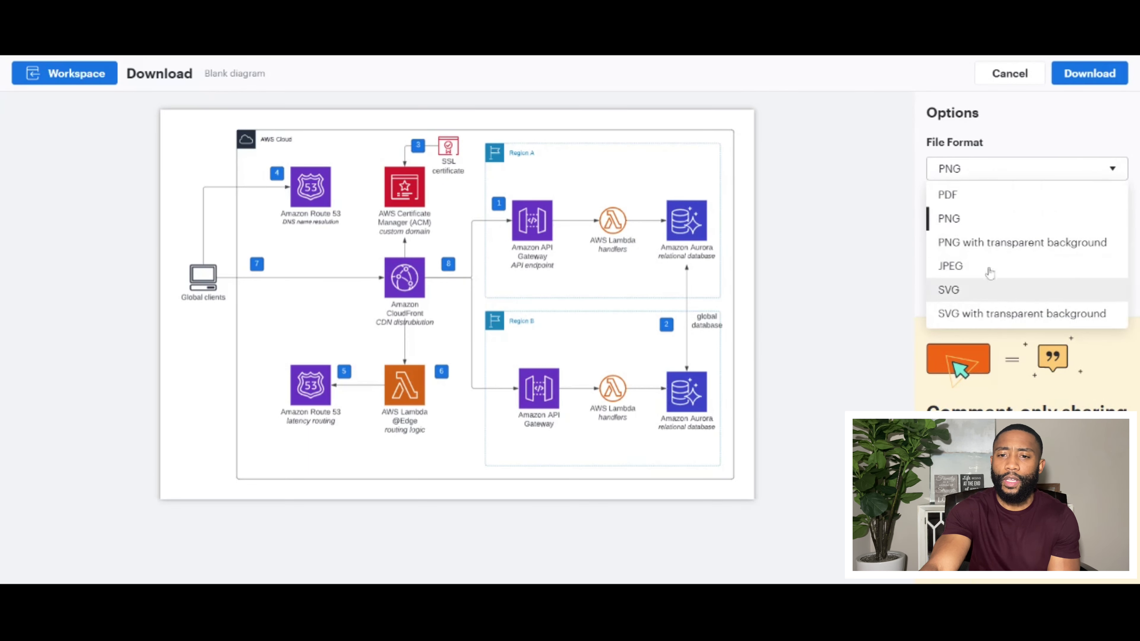
click(1030, 127)
click(1016, 234)
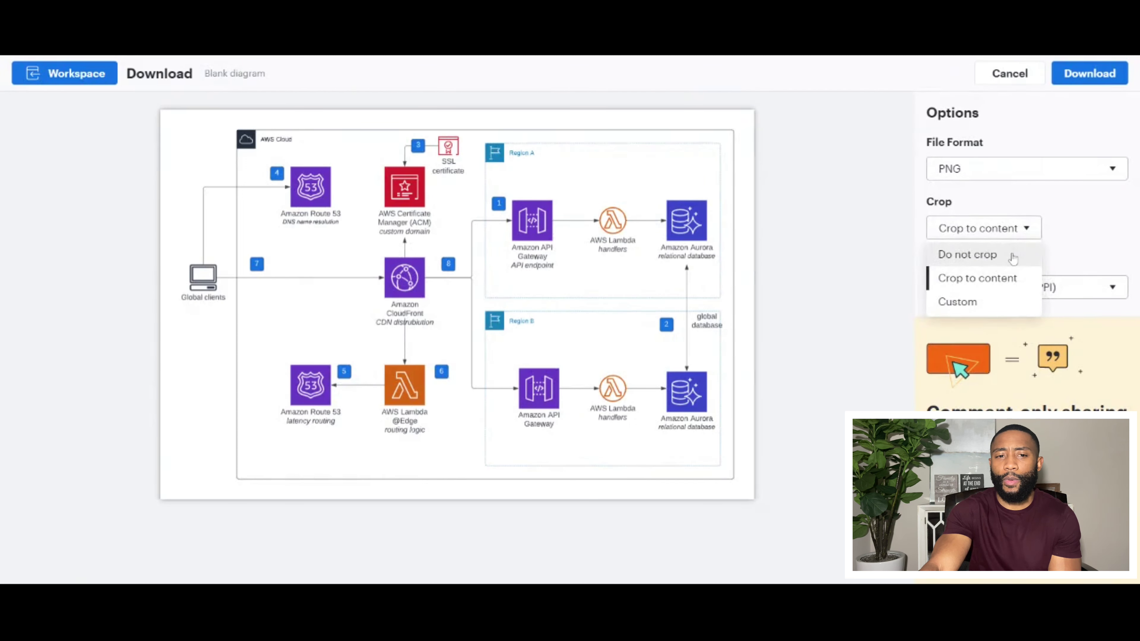
click(968, 255)
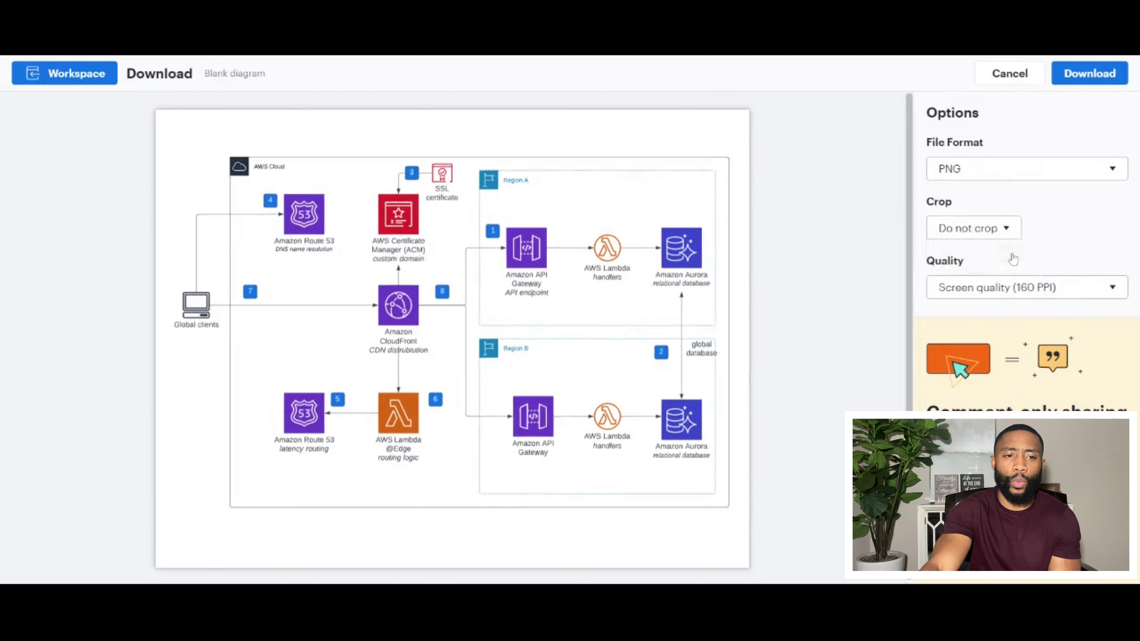
click(1006, 238)
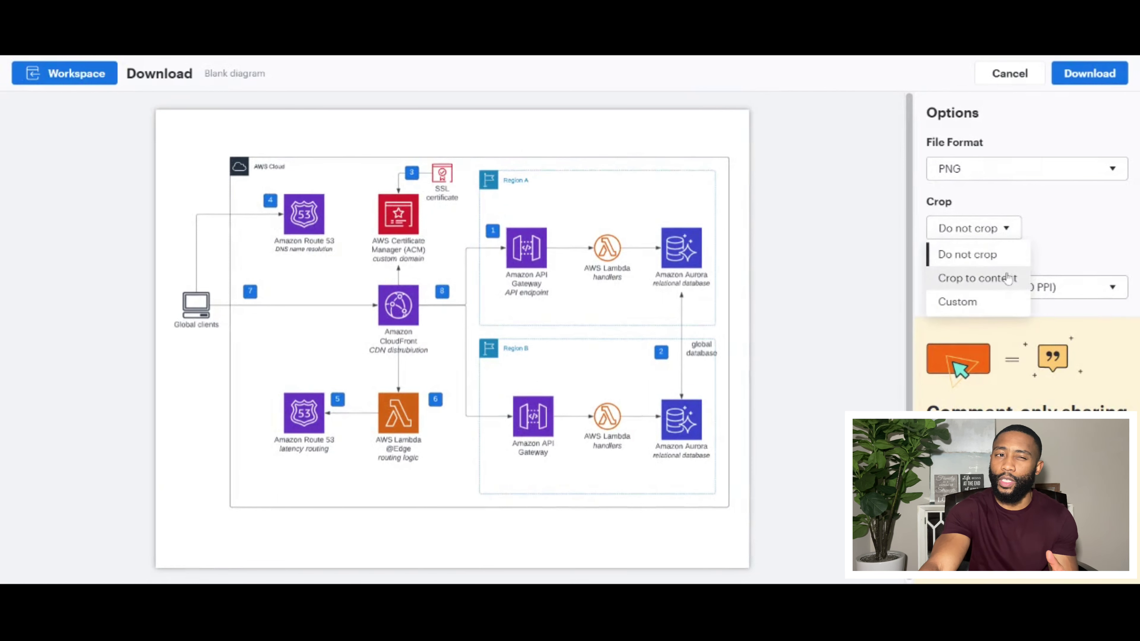
click(1008, 279)
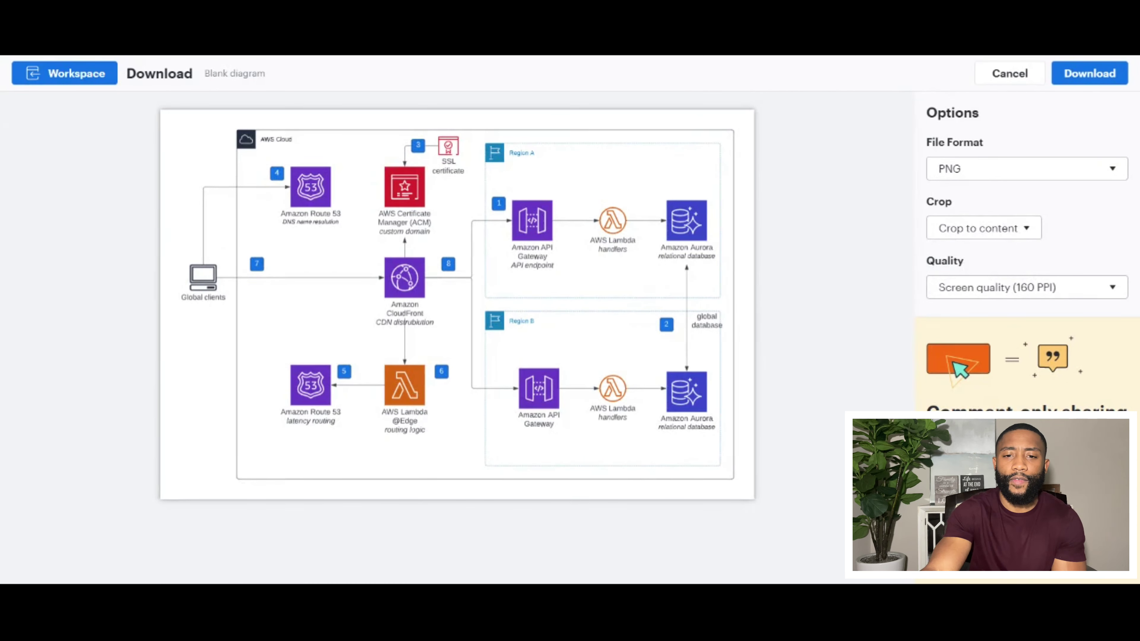
click(1009, 239)
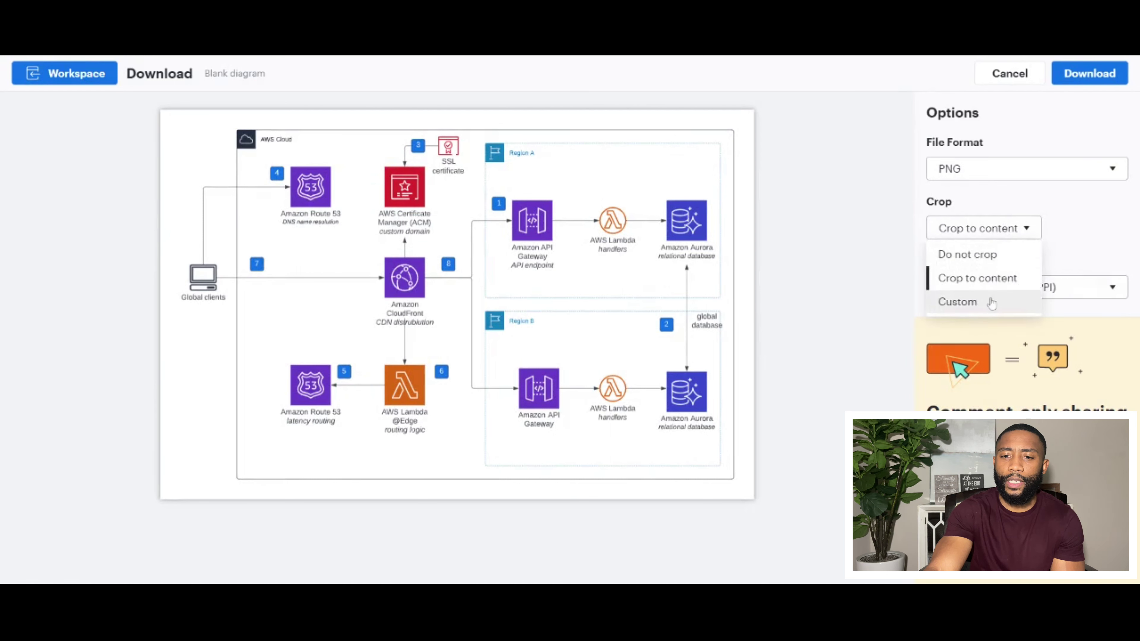
click(991, 304)
Trim the custom crop to start at the Global clients row, then cancel both crop and download.
drag(453, 122, 472, 270)
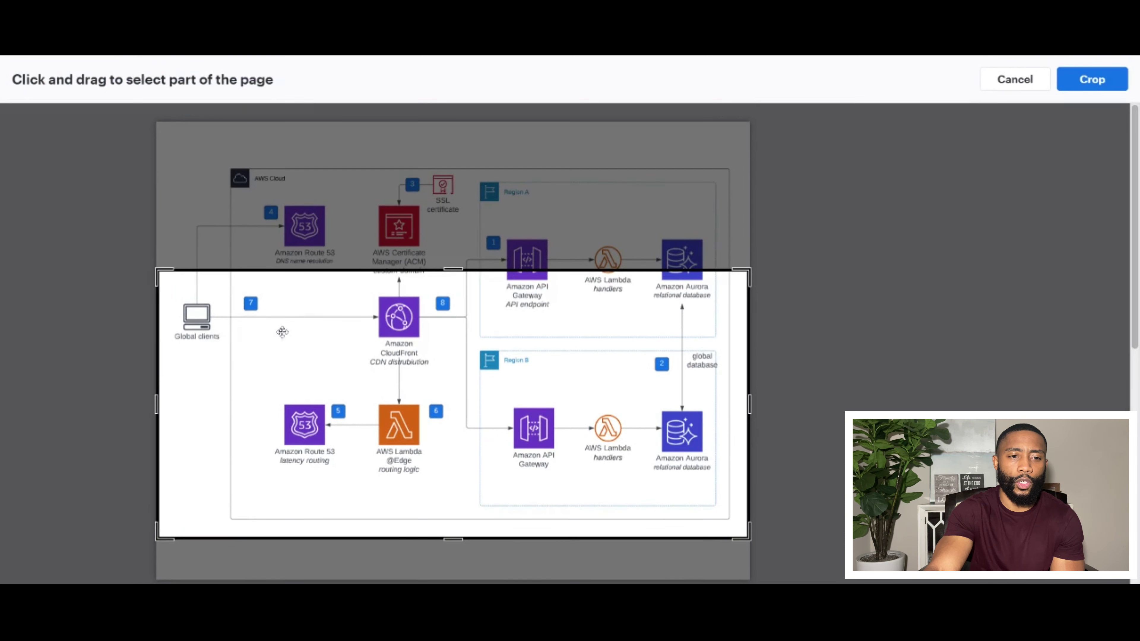
click(1016, 81)
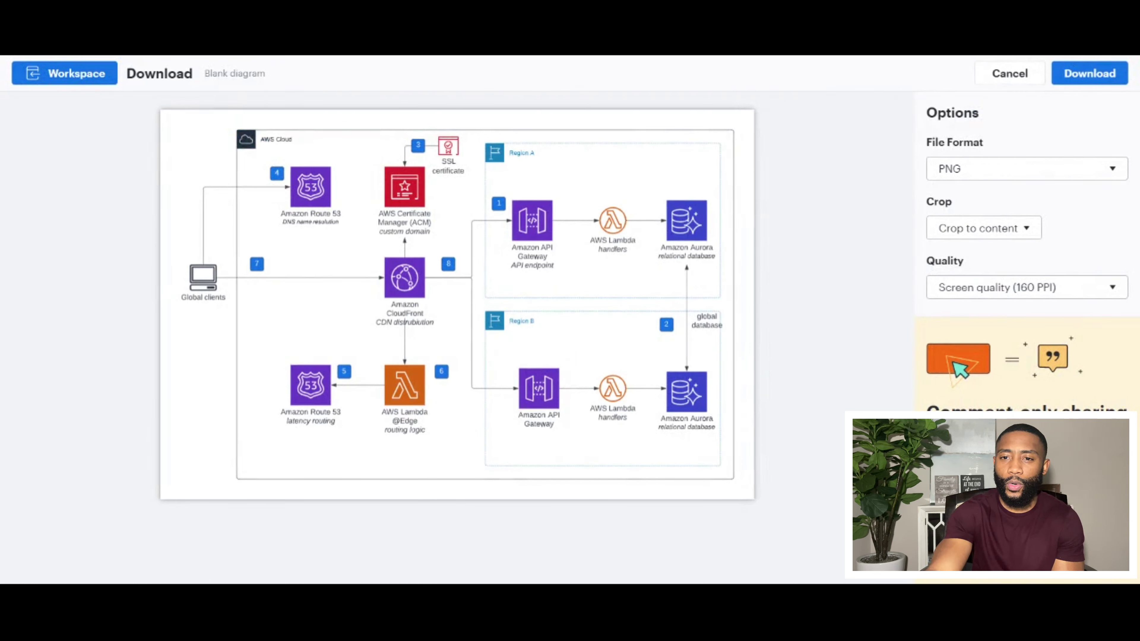
click(1008, 77)
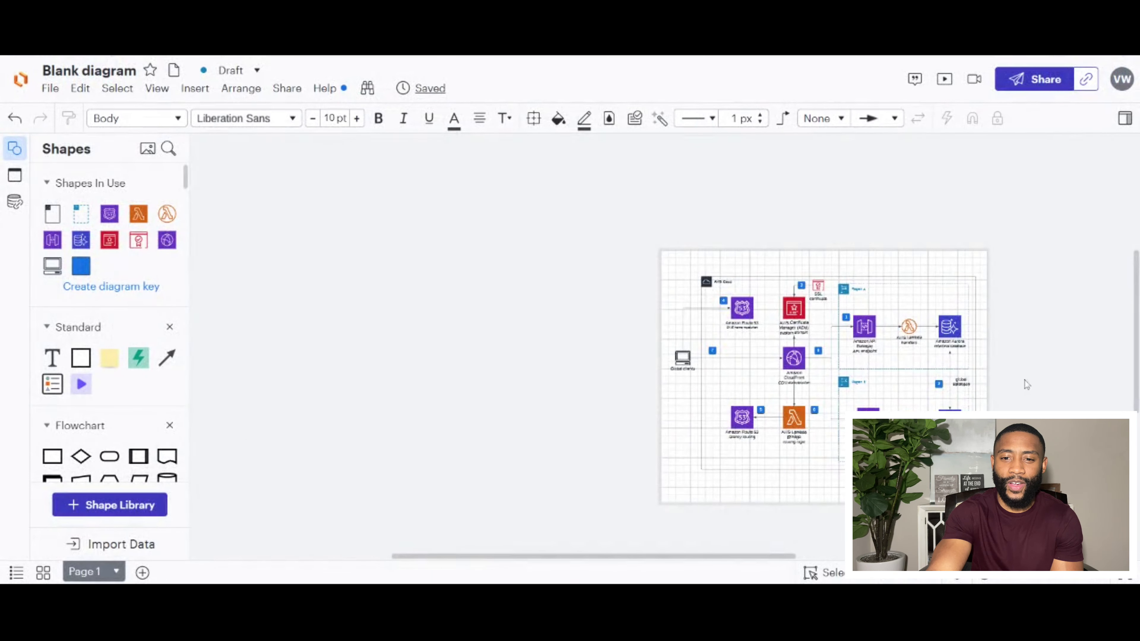
scroll(854, 377, up, 2)
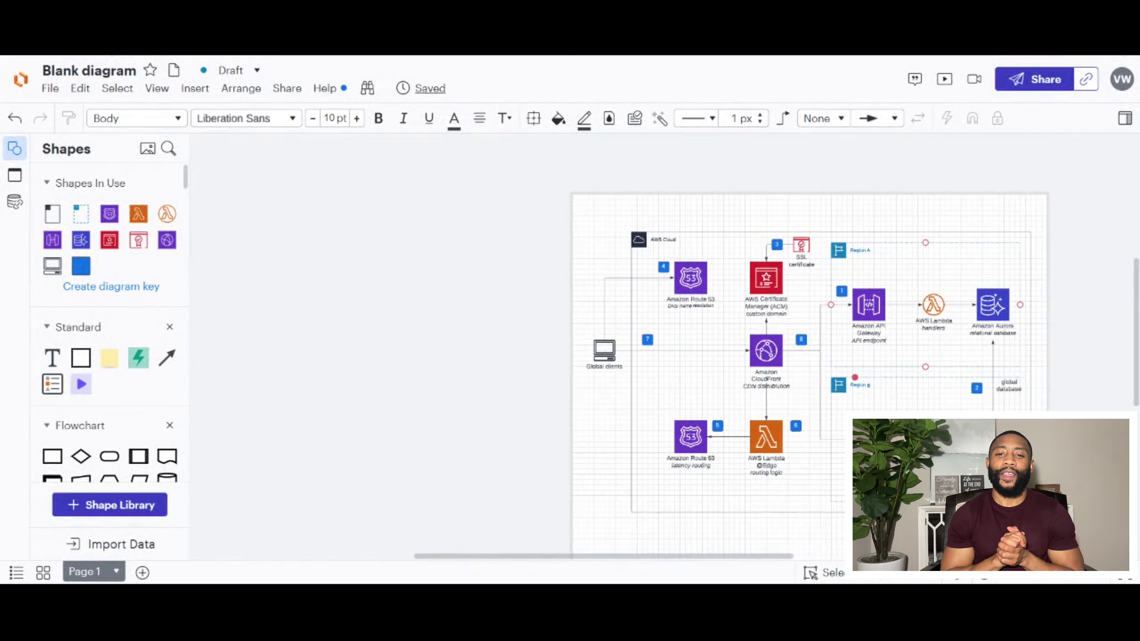